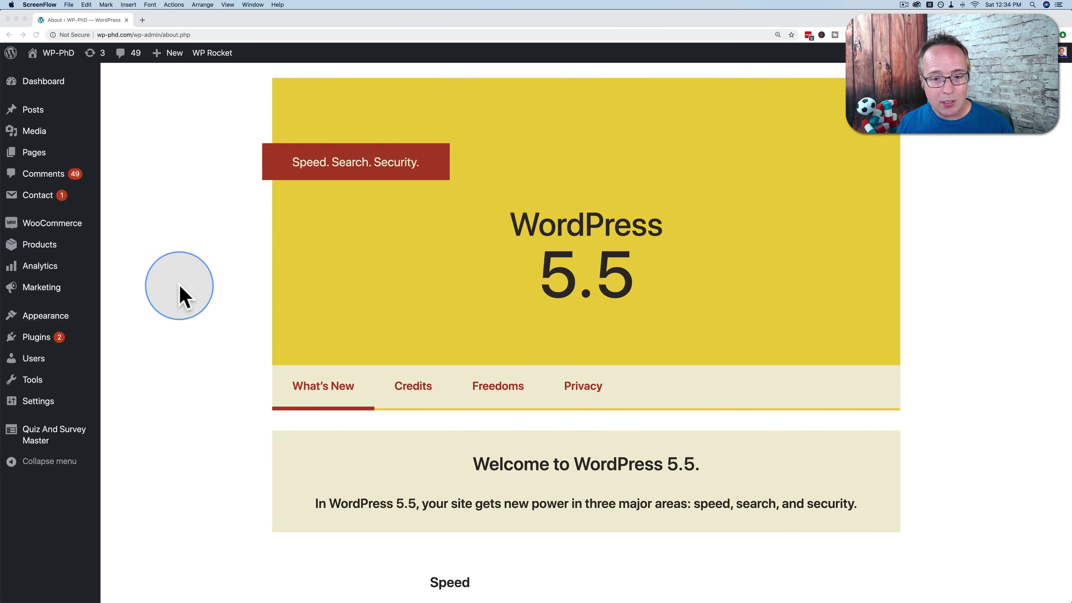
scroll(407, 281, "down", 9)
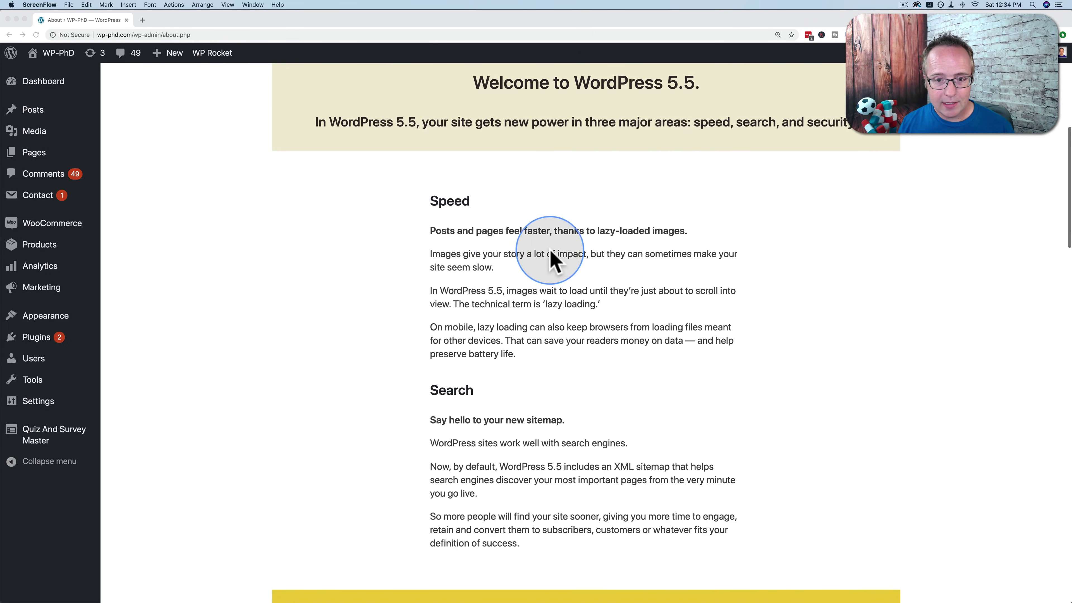
left_click(588, 240)
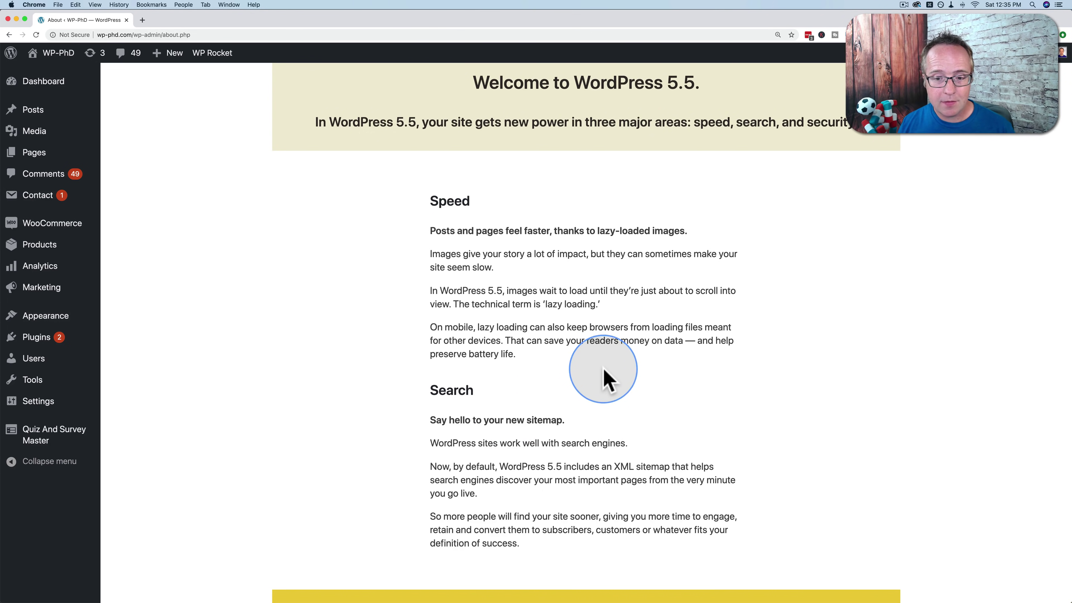
double_click(601, 340)
left_click_drag(634, 340, 515, 354)
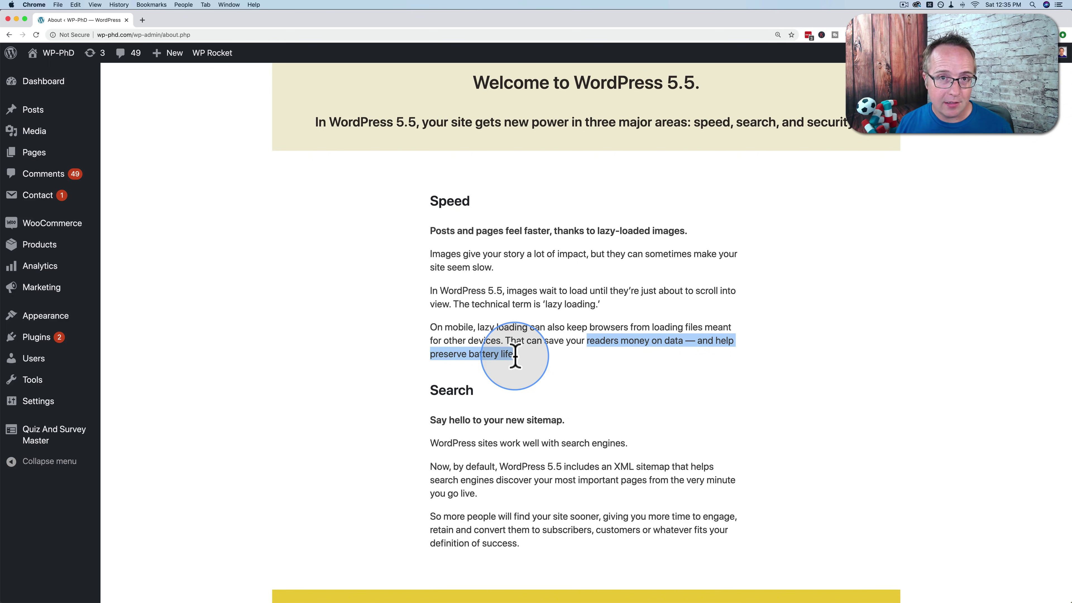
left_click(516, 354)
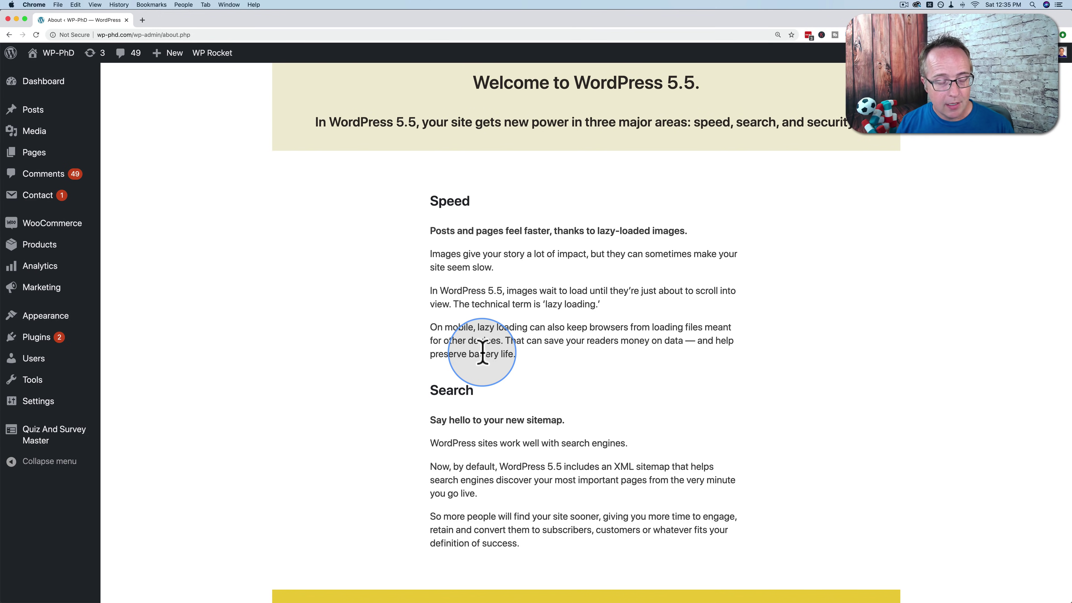
scroll(544, 355, "down", 6)
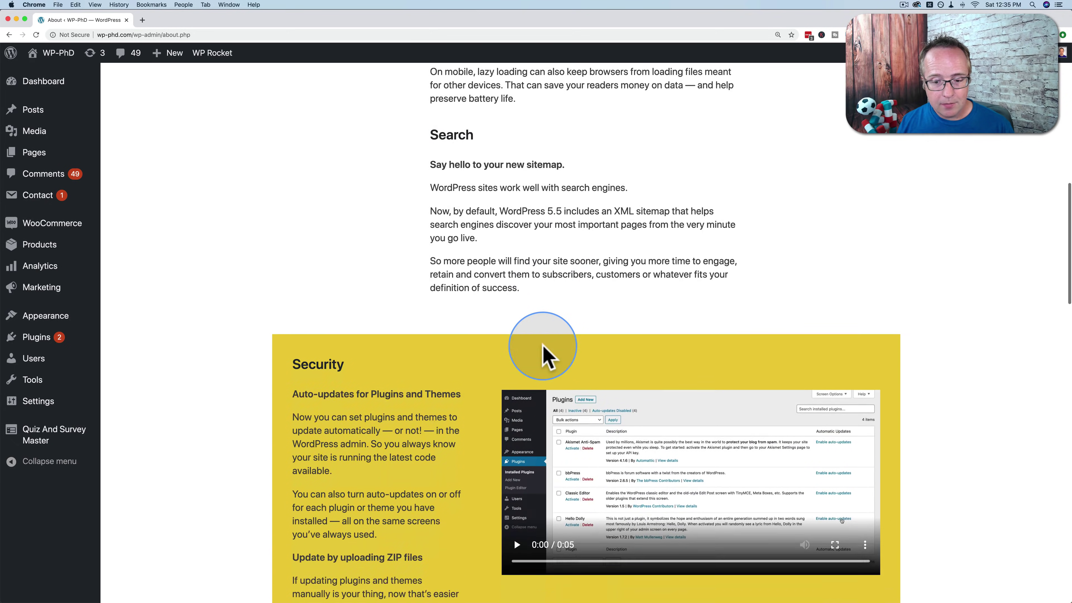
scroll(543, 347, "down", 10)
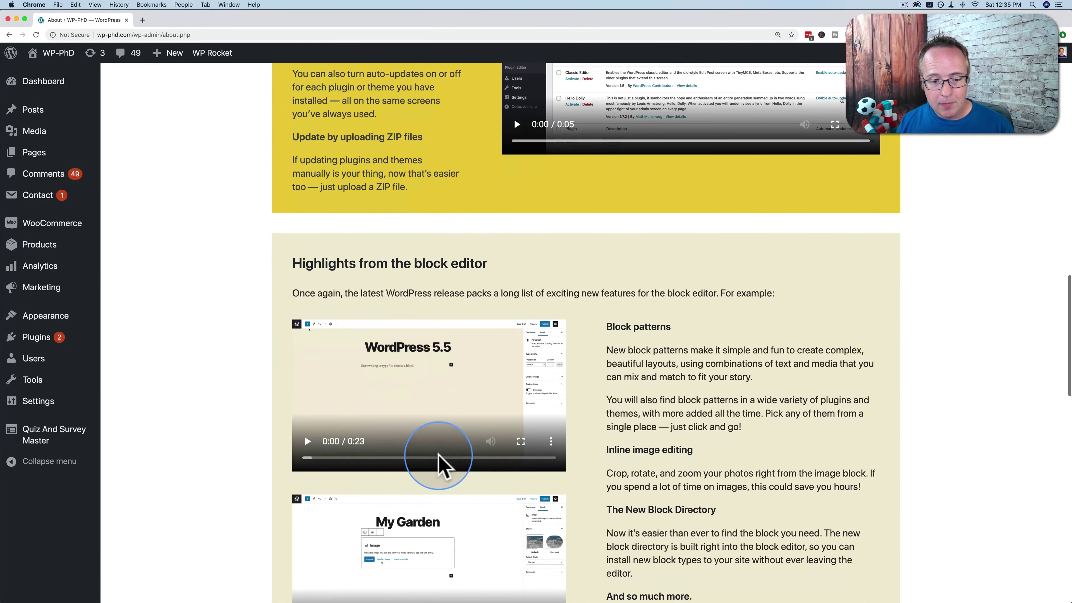
scroll(437, 464, "down", 20)
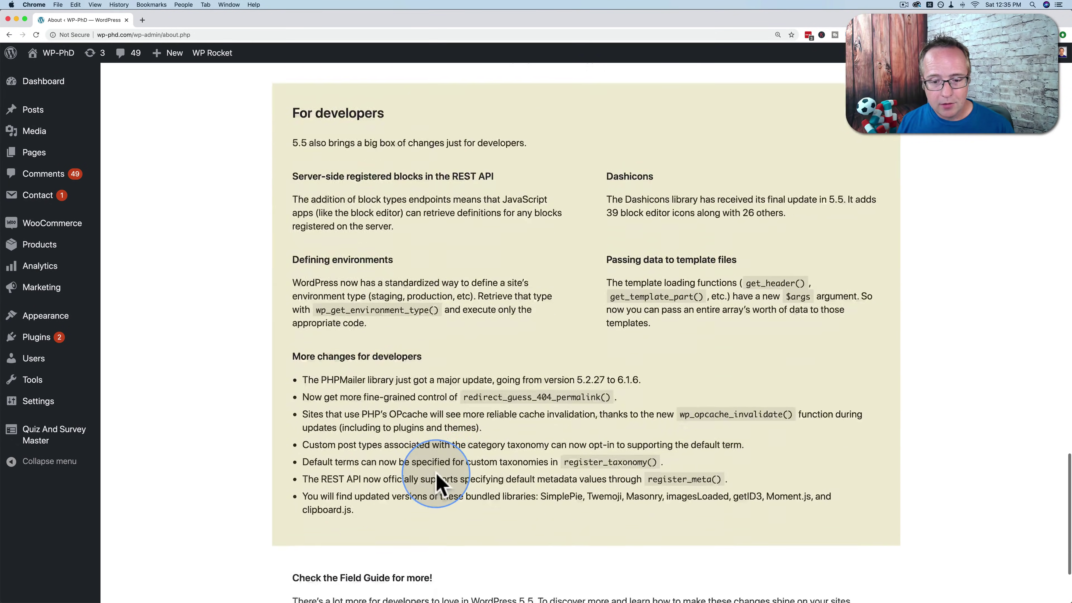
scroll(436, 481, "down", 3)
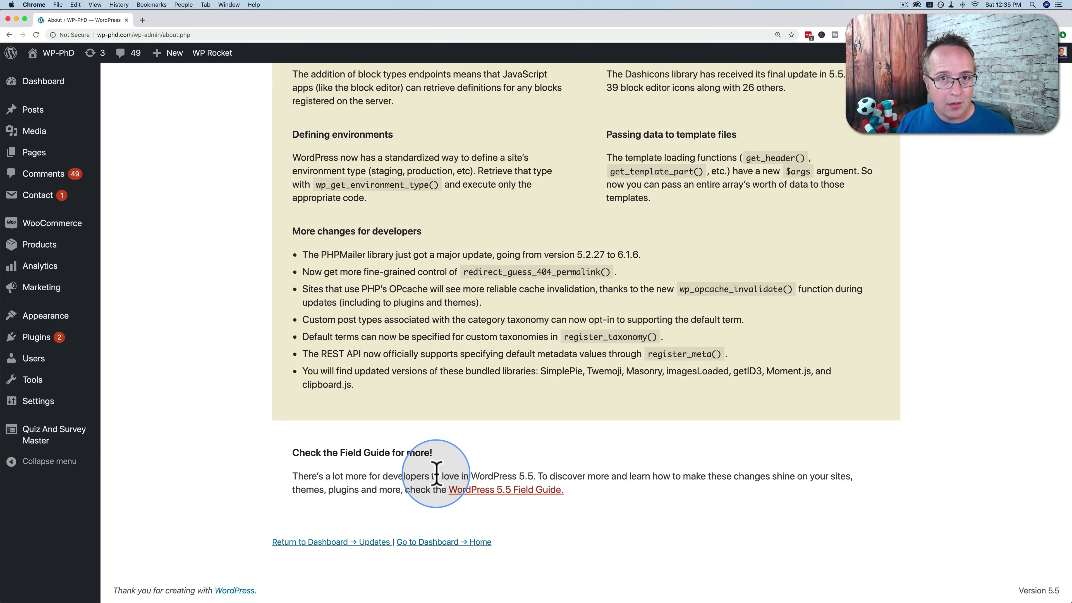
scroll(436, 475, "up", 20)
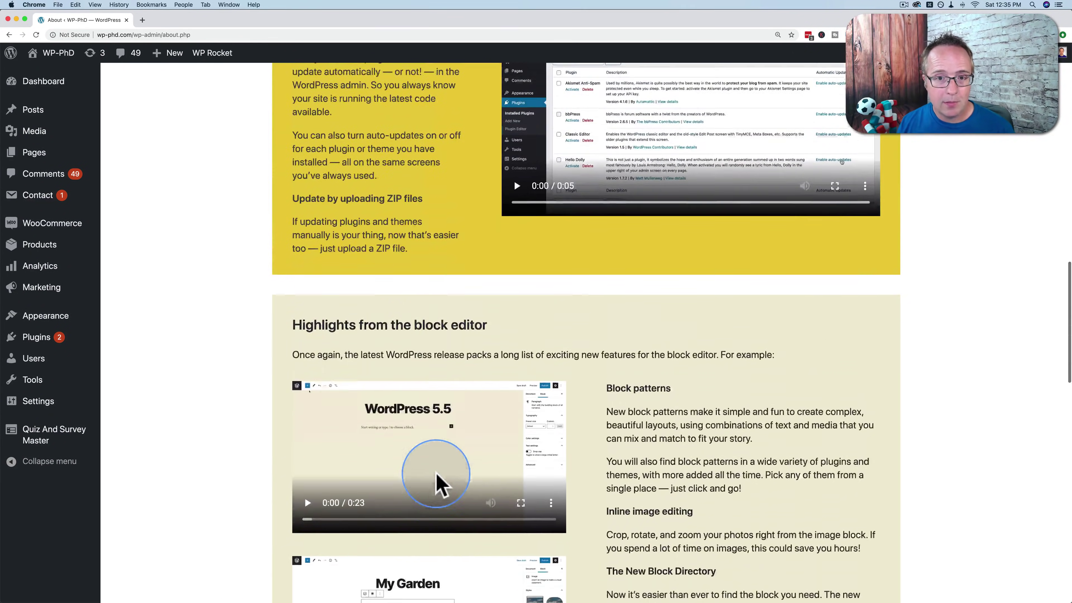
scroll(435, 475, "up", 4)
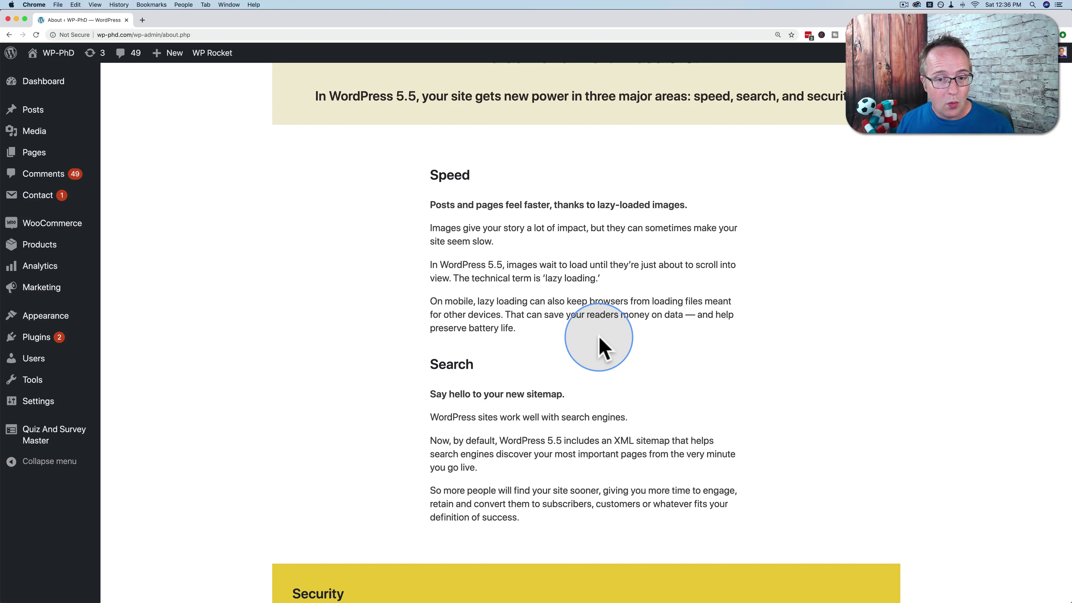
left_click_drag(598, 342, 431, 217)
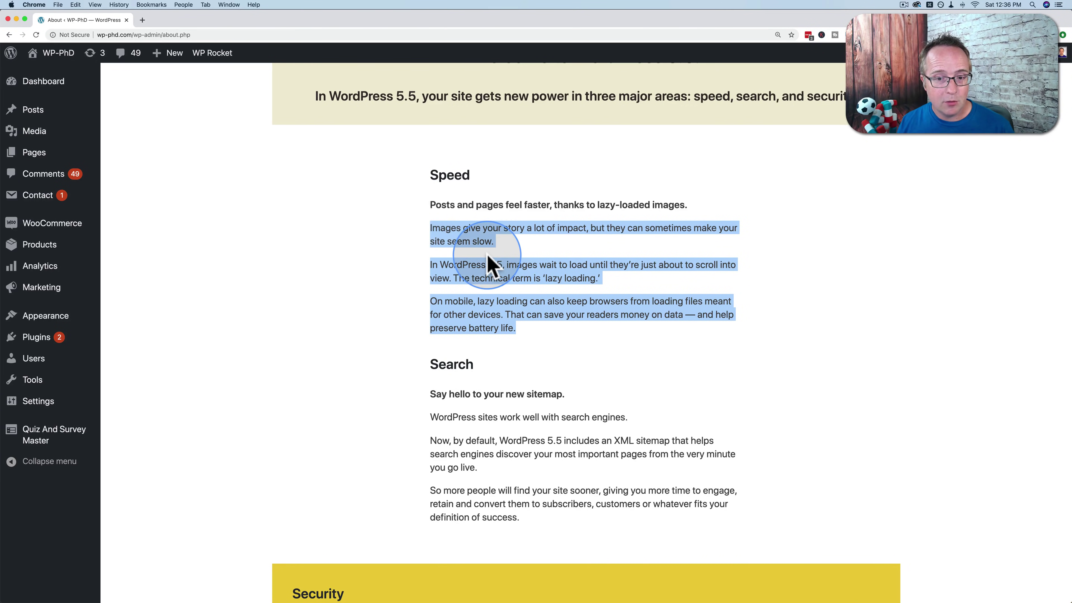
left_click(541, 316)
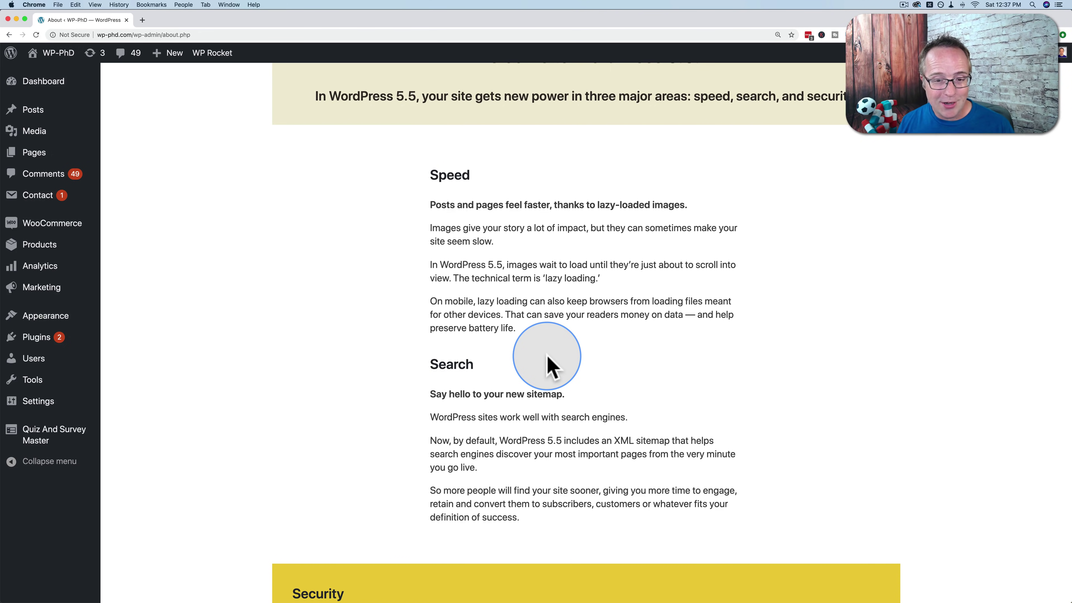
scroll(551, 365, "down", 1)
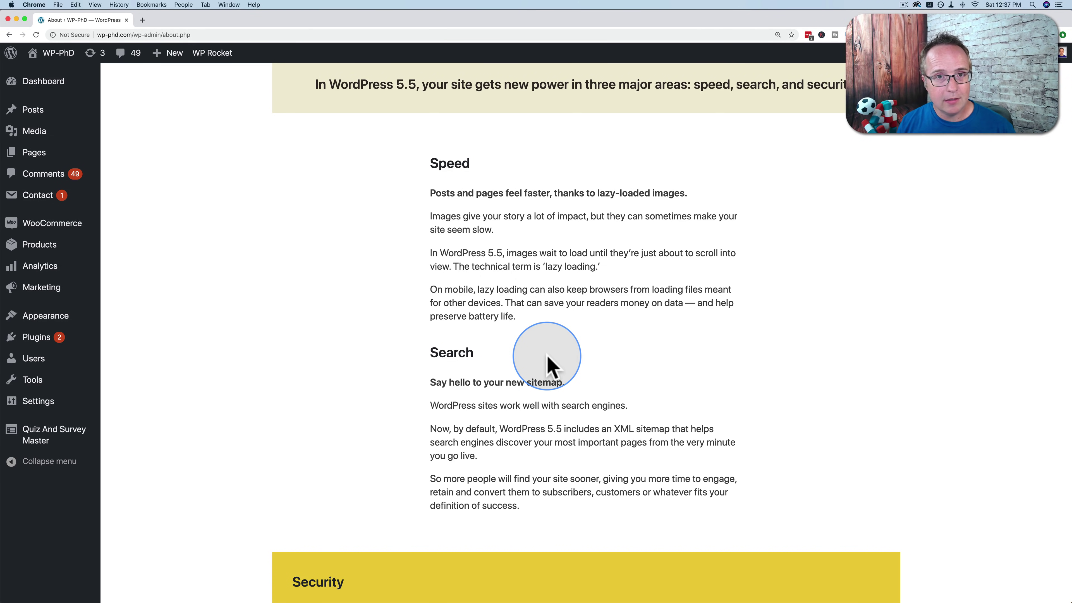
scroll(605, 347, "up", 1)
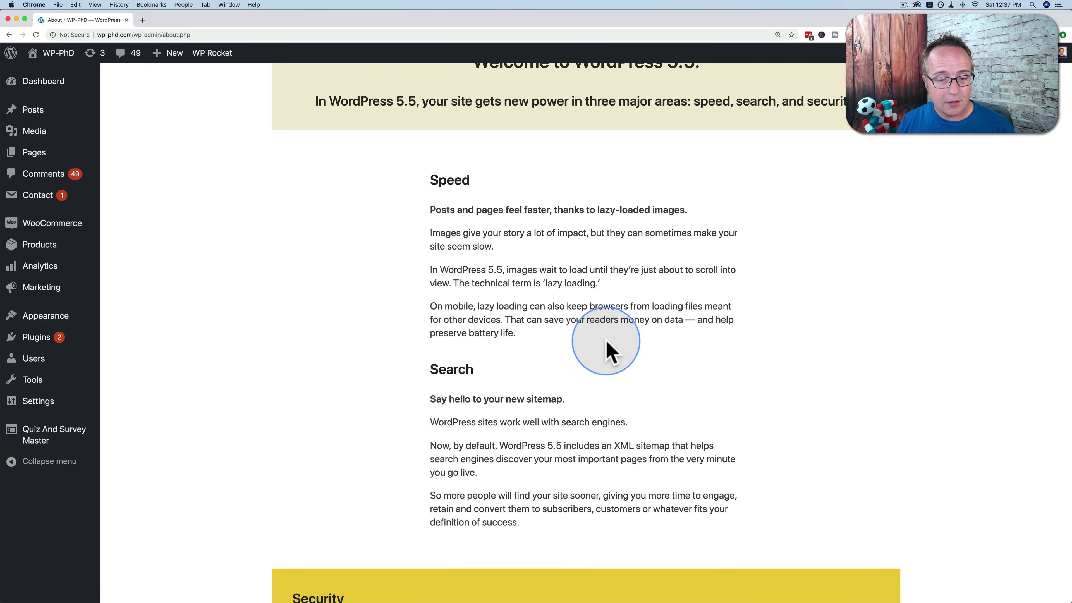
Highlight 'includes an XML sitemap' in the Search paragraph, then scroll on to Security
scroll(605, 344, "down", 5)
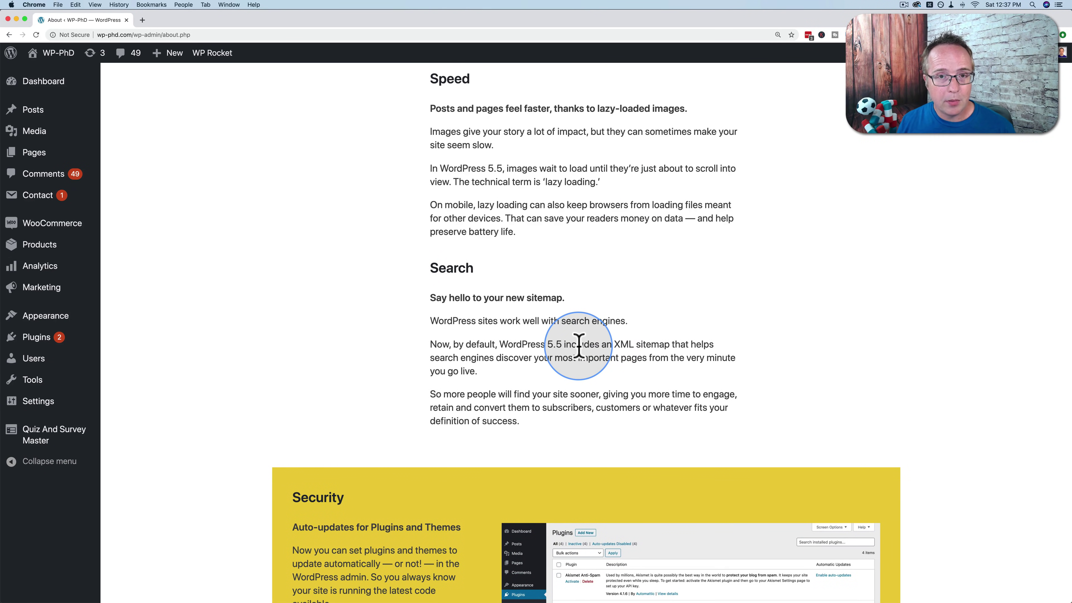
left_click_drag(579, 345, 657, 345)
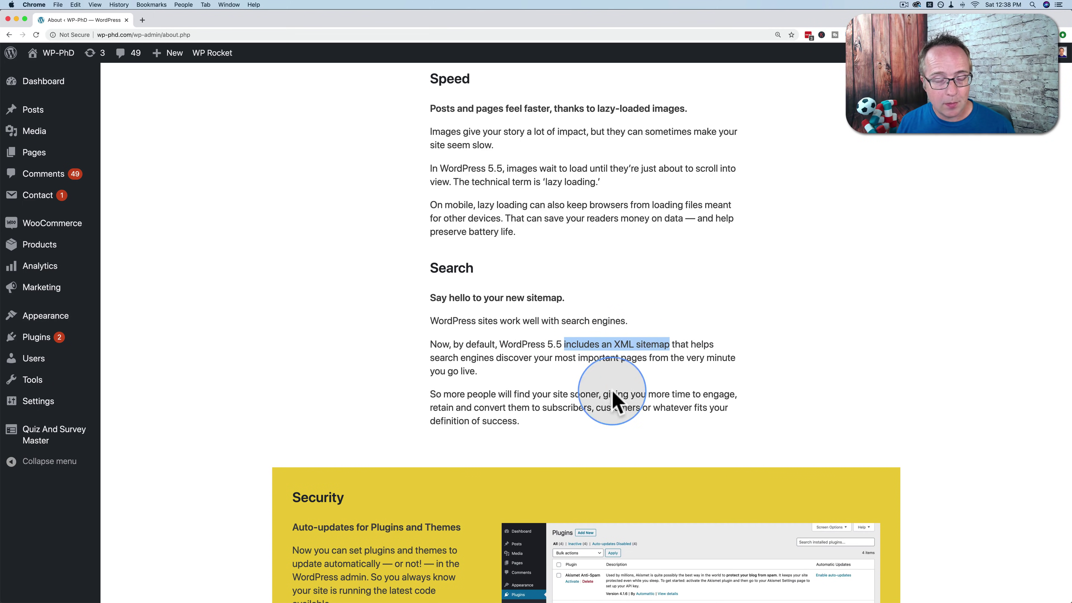
scroll(658, 354, "down", 6)
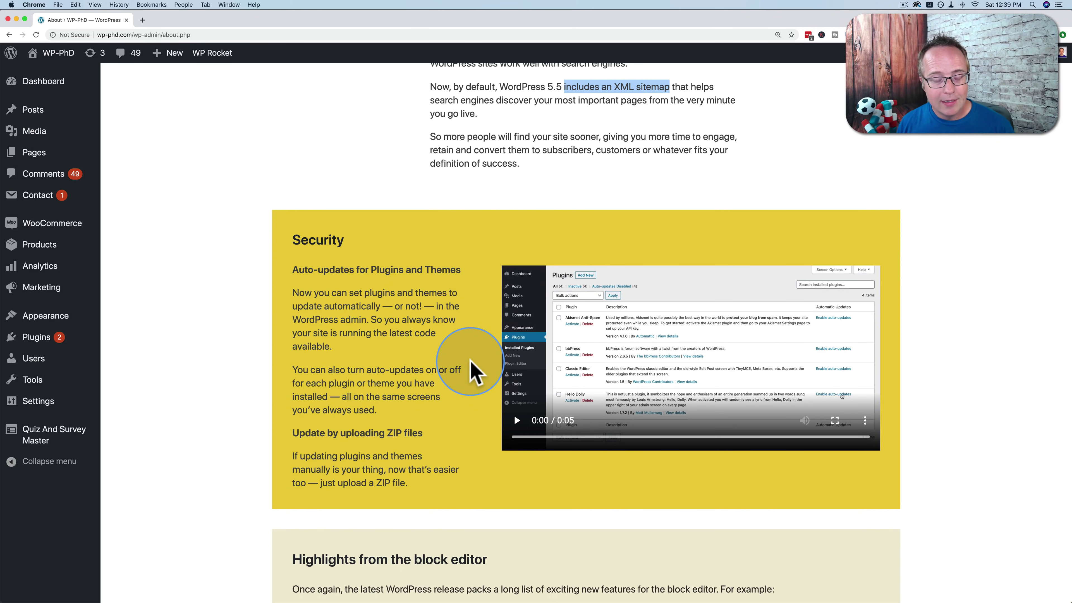
Select the Security heading 'Update by uploading ZIP files' on the About page
scroll(472, 362, "down", 2)
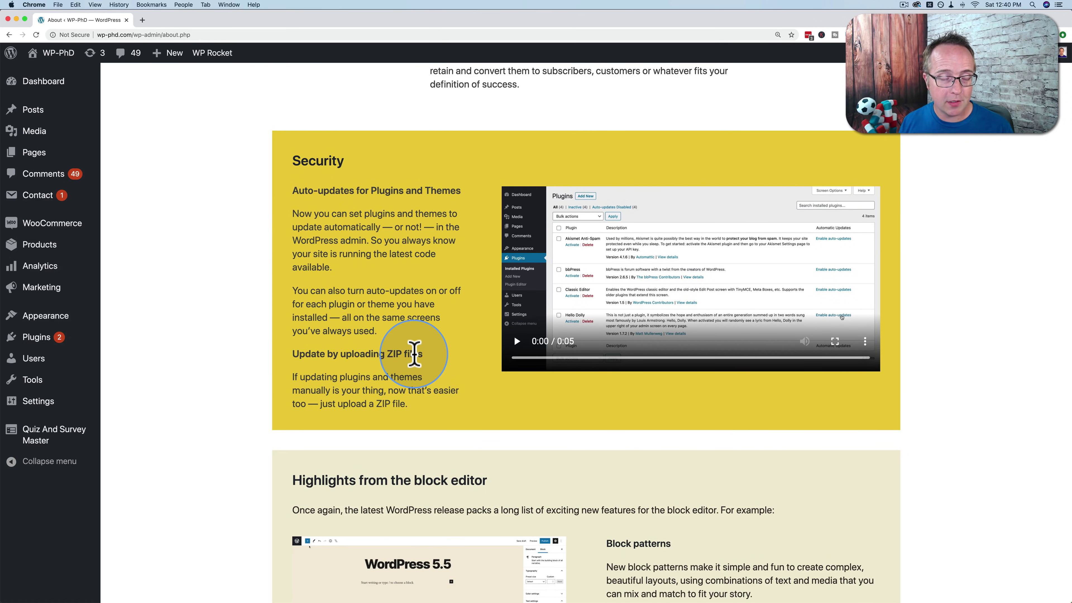
left_click_drag(414, 354, 322, 354)
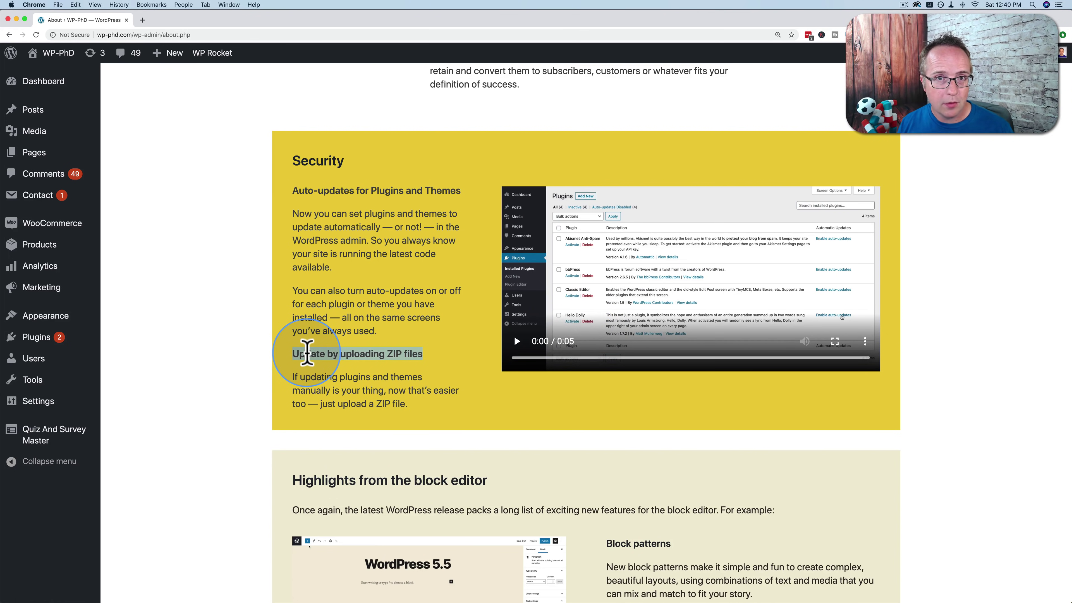
scroll(354, 376, "down", 5)
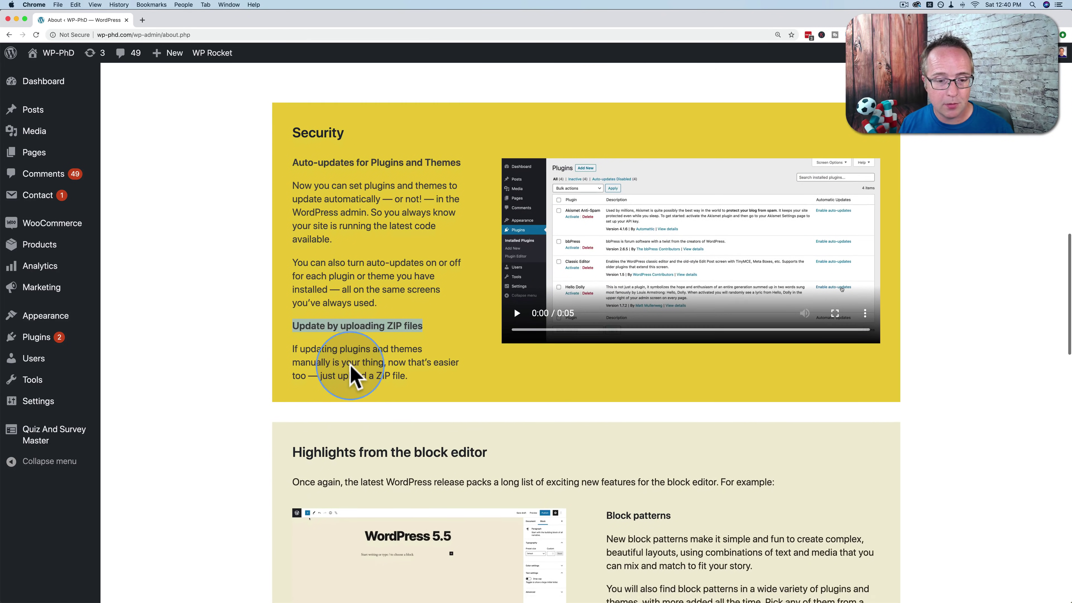
Scroll to Accessibility and open Media > Library in a new background tab
scroll(353, 376, "down", 6)
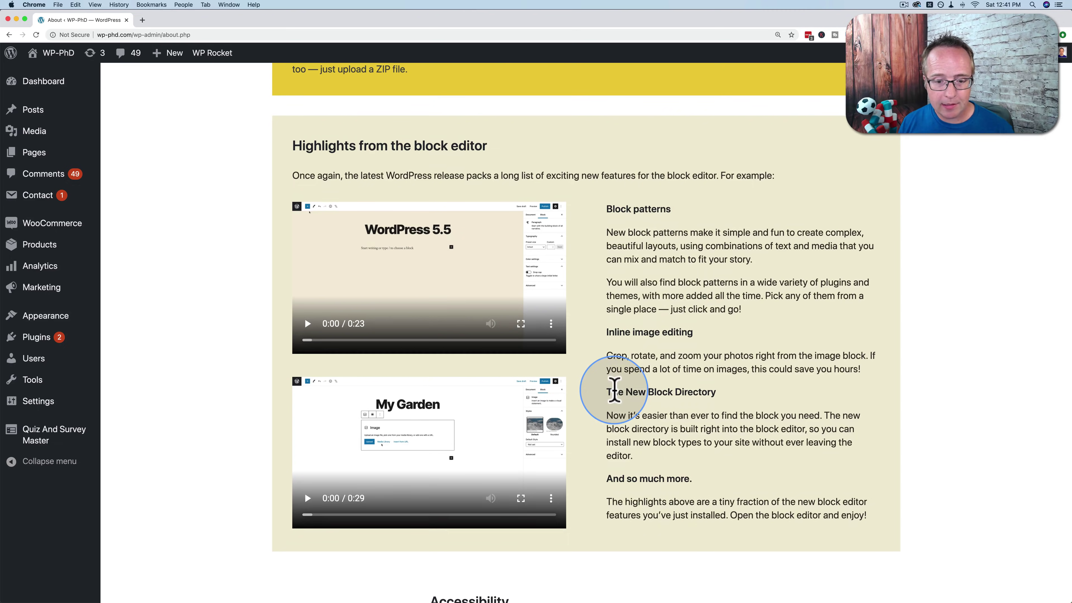
scroll(506, 439, "down", 10)
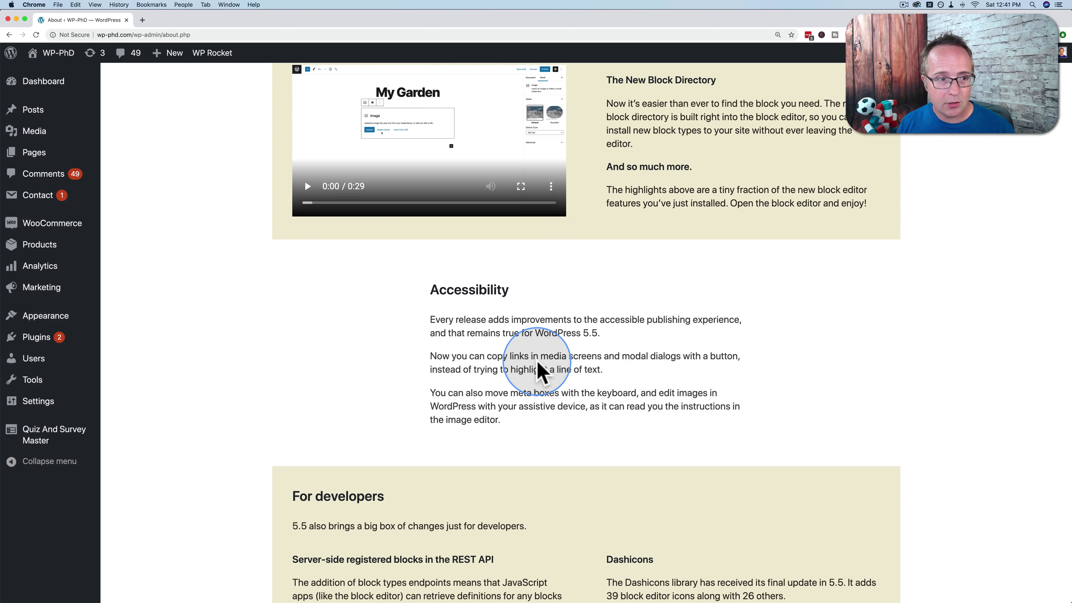
mouse_move(77, 137)
left_click(126, 135, "super")
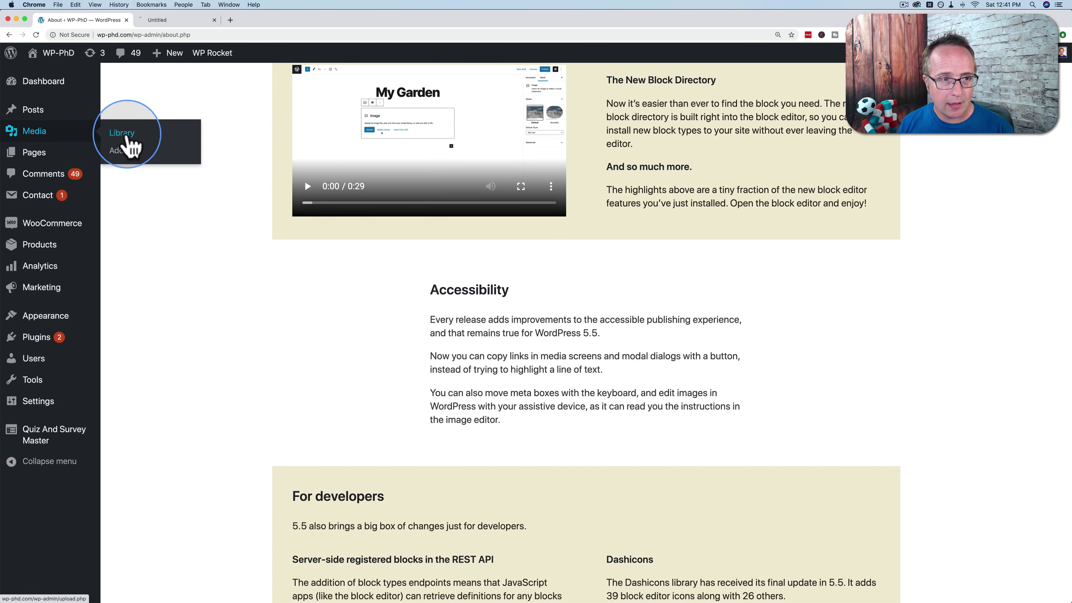
Copy violin.jpg's file URL from its Edit Media page, then close that tab
left_click(169, 20)
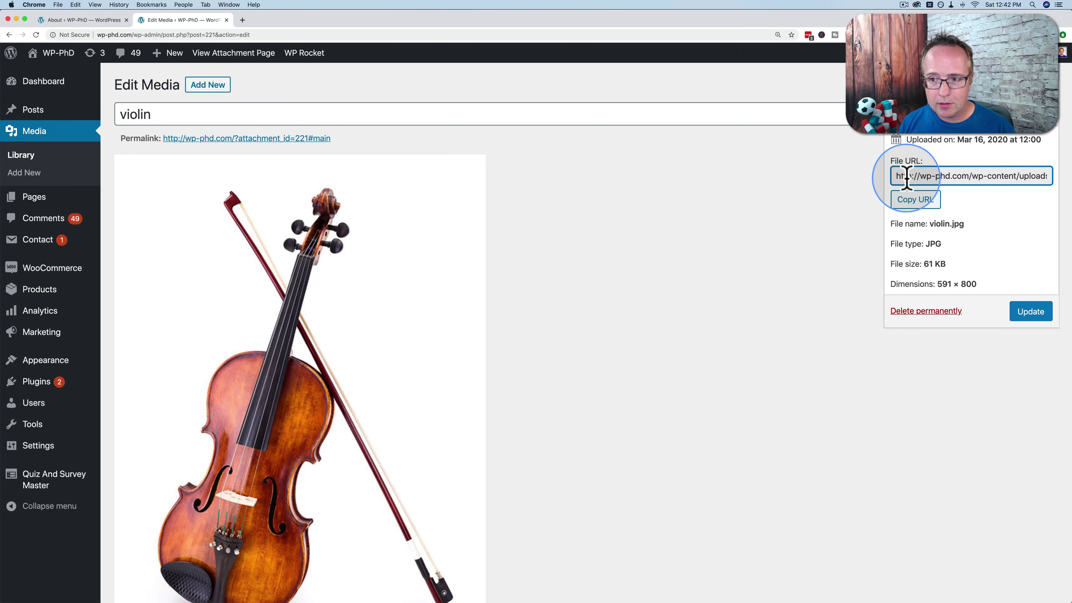
left_click_drag(895, 178, 1060, 186)
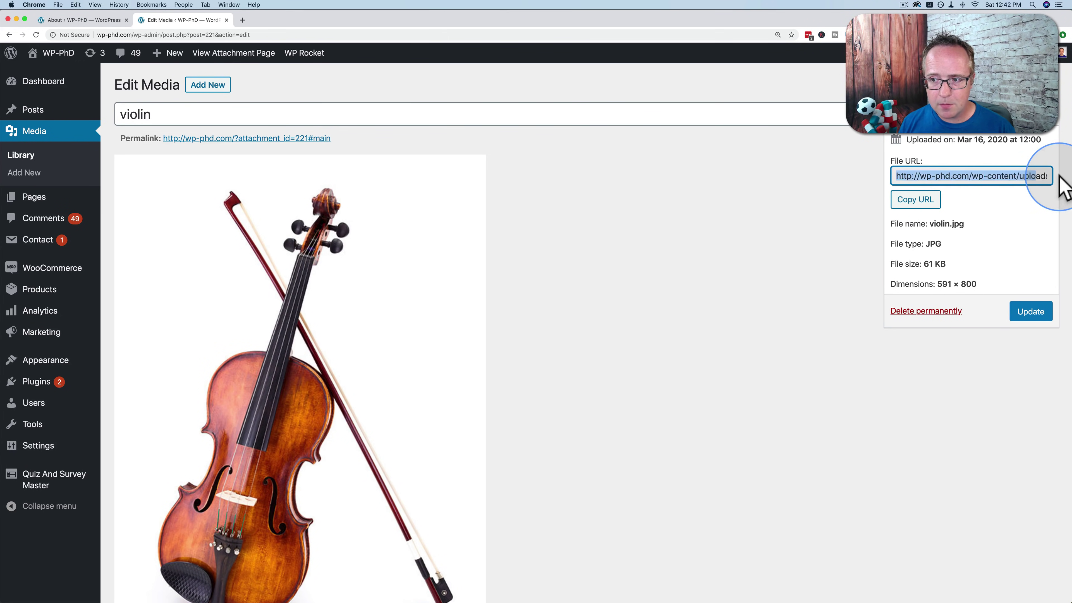
right_click(979, 175)
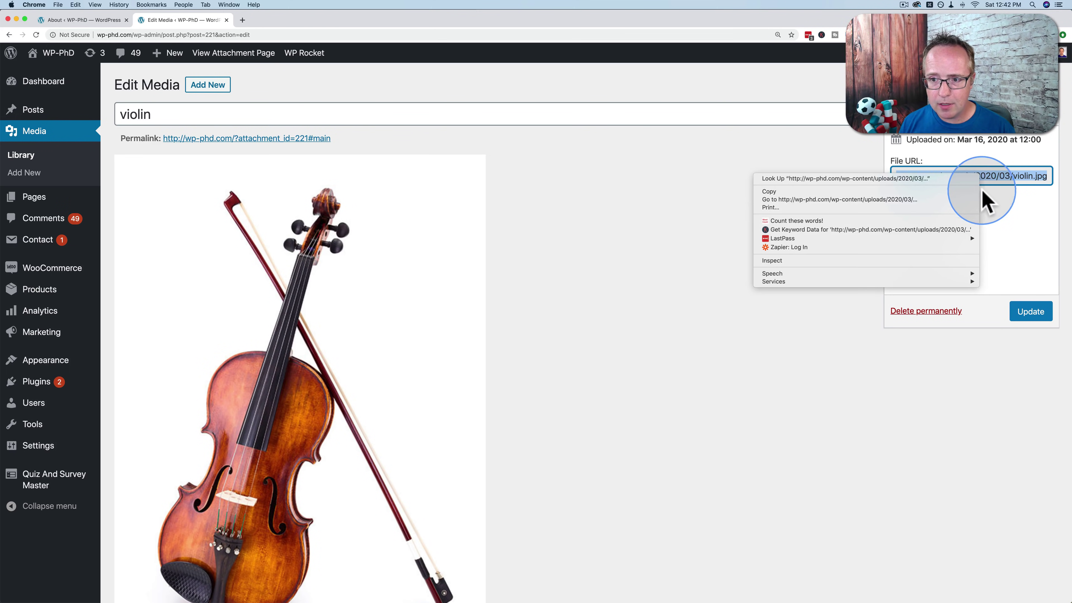
left_click(844, 195)
left_click(904, 206)
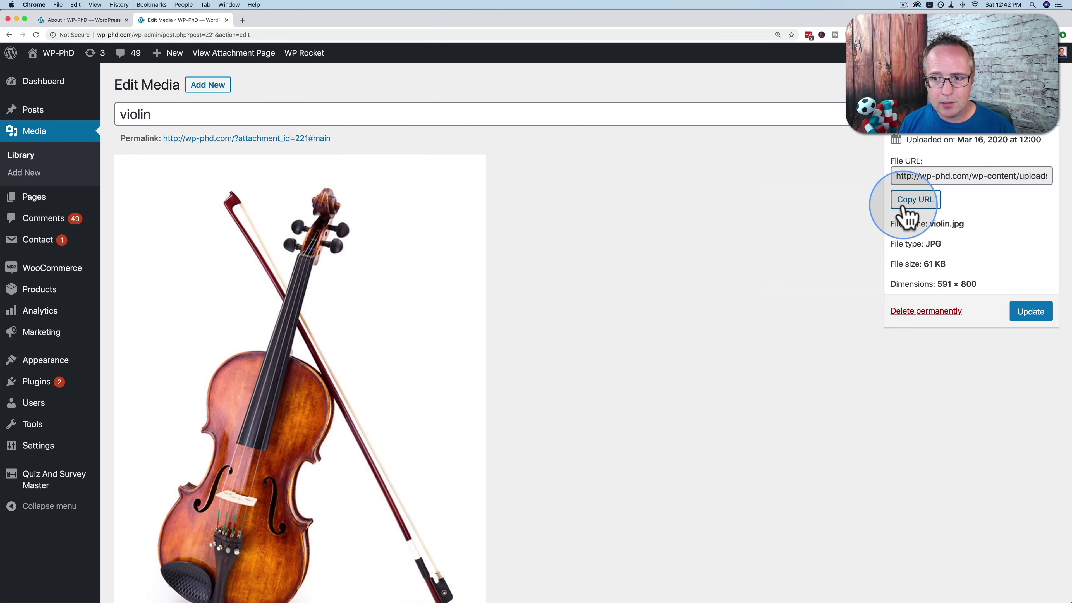
left_click(226, 20)
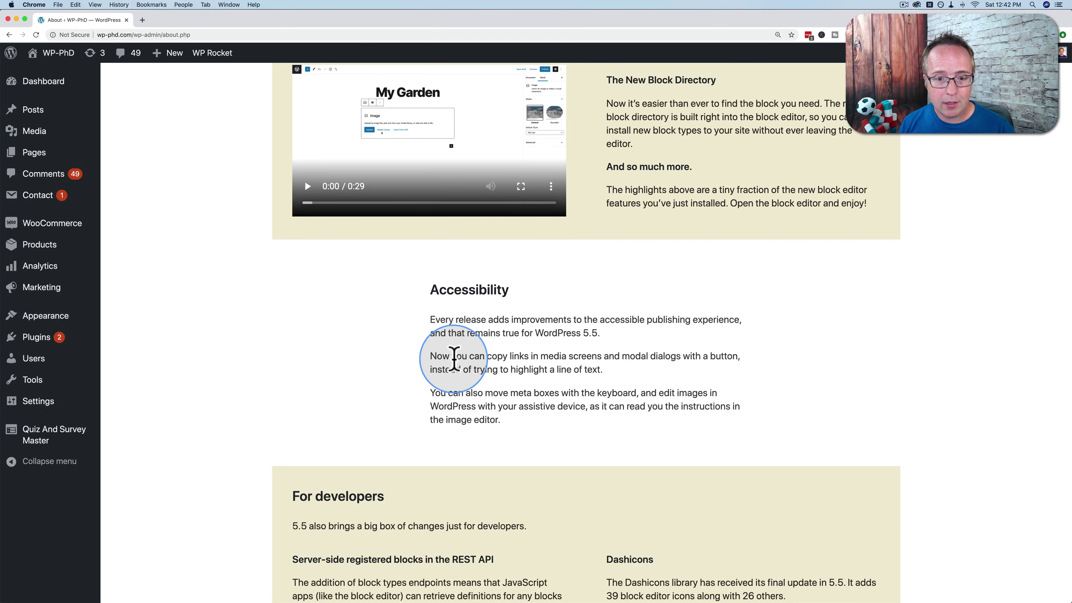
In For developers, select the Dashicons, Defining environments and Passing data to template files headings
scroll(453, 359, "down", 8)
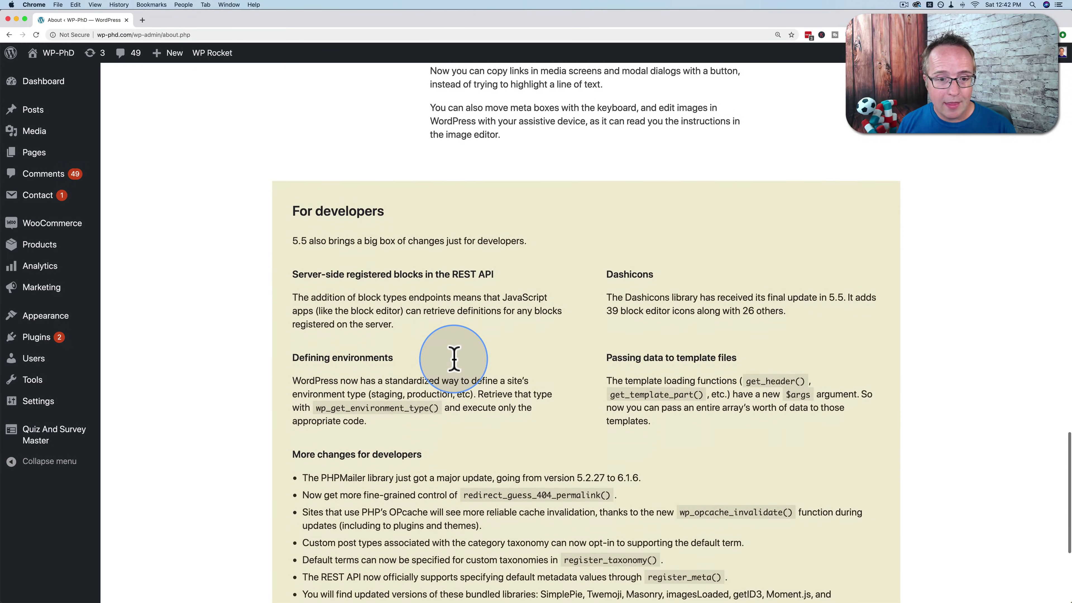
scroll(453, 360, "down", 1)
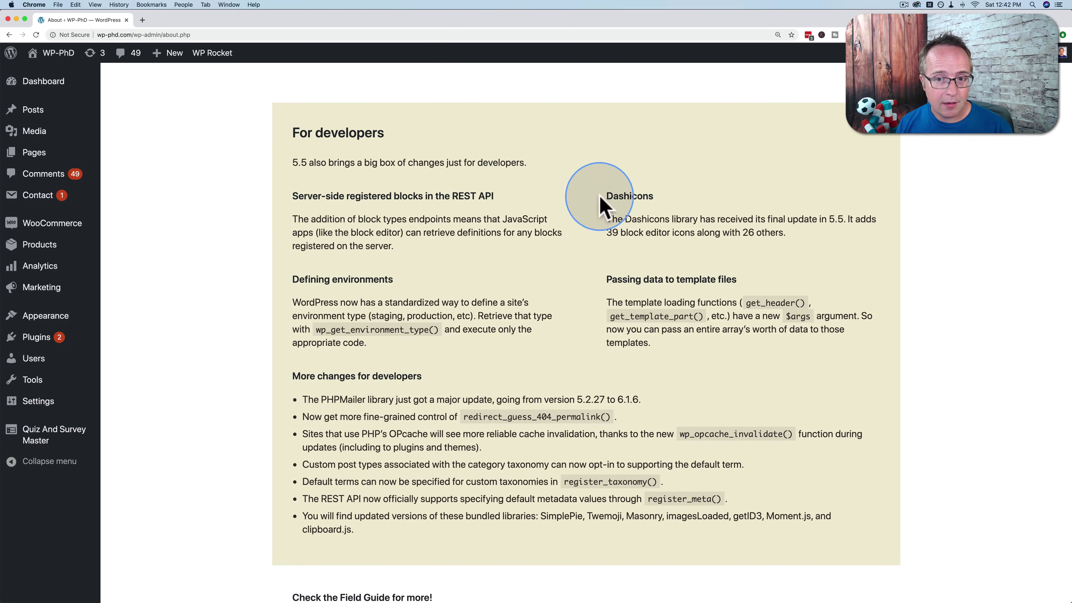
double_click(631, 194)
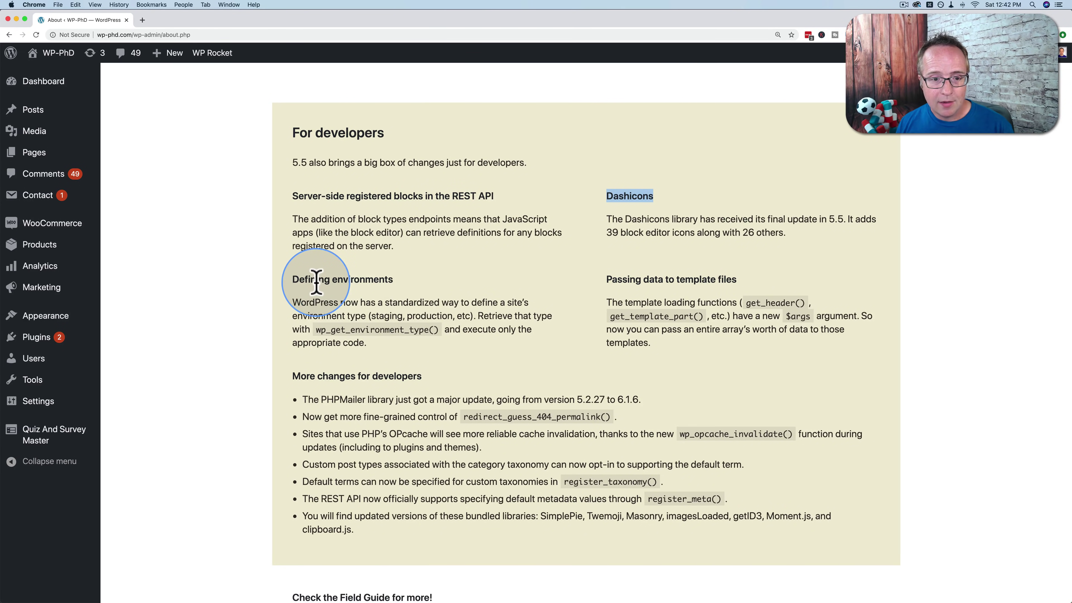
left_click_drag(316, 282, 419, 277)
left_click_drag(622, 278, 716, 282)
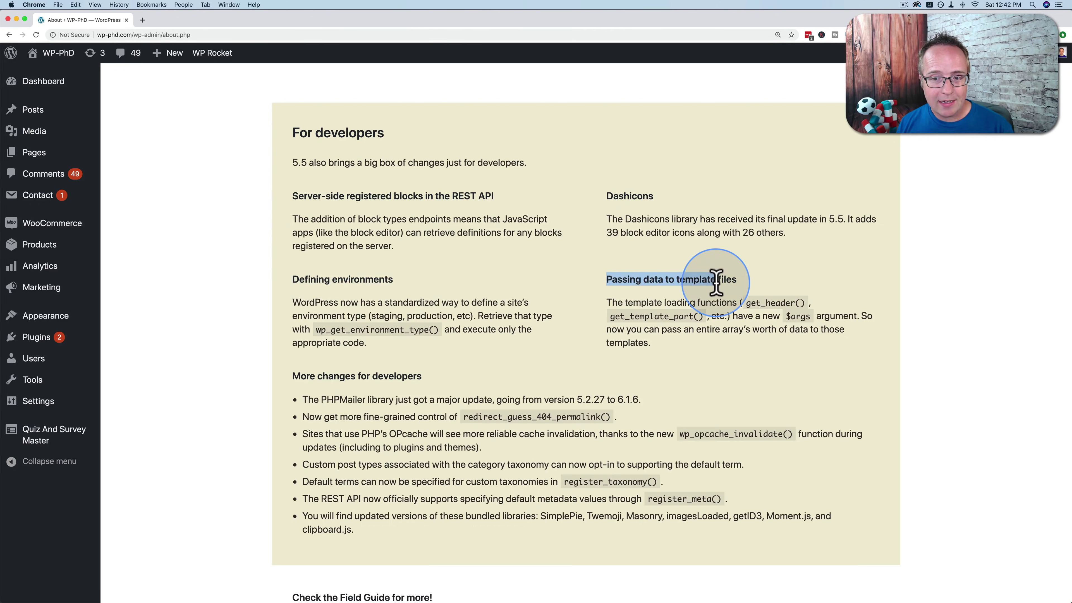
Open the WordPress 5.5 Field Guide link in a second tab
scroll(513, 346, "down", 2)
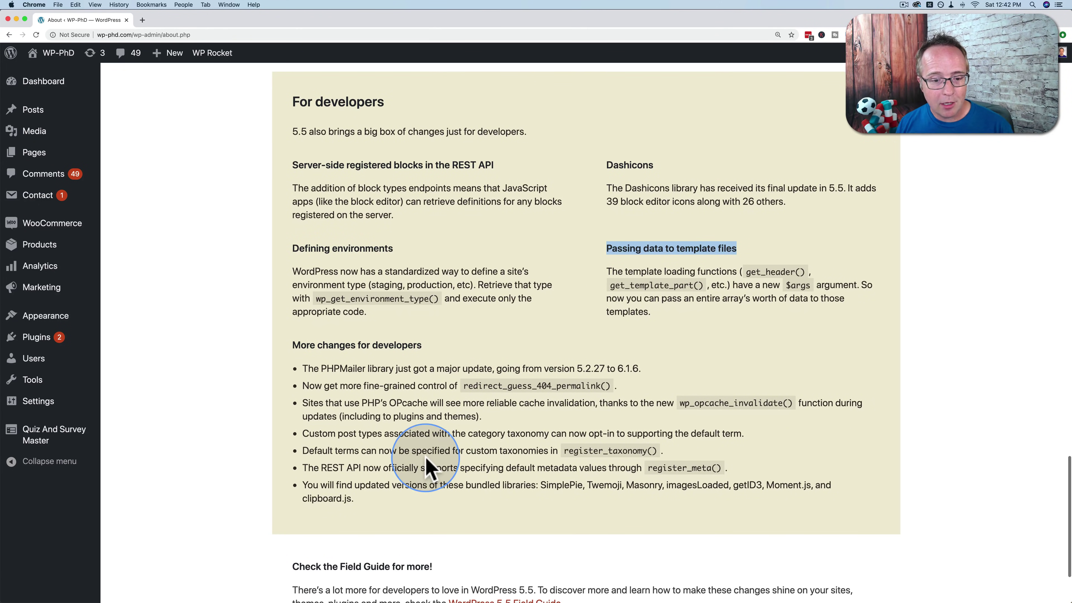
left_click_drag(382, 502, 269, 104)
scroll(475, 456, "down", 5)
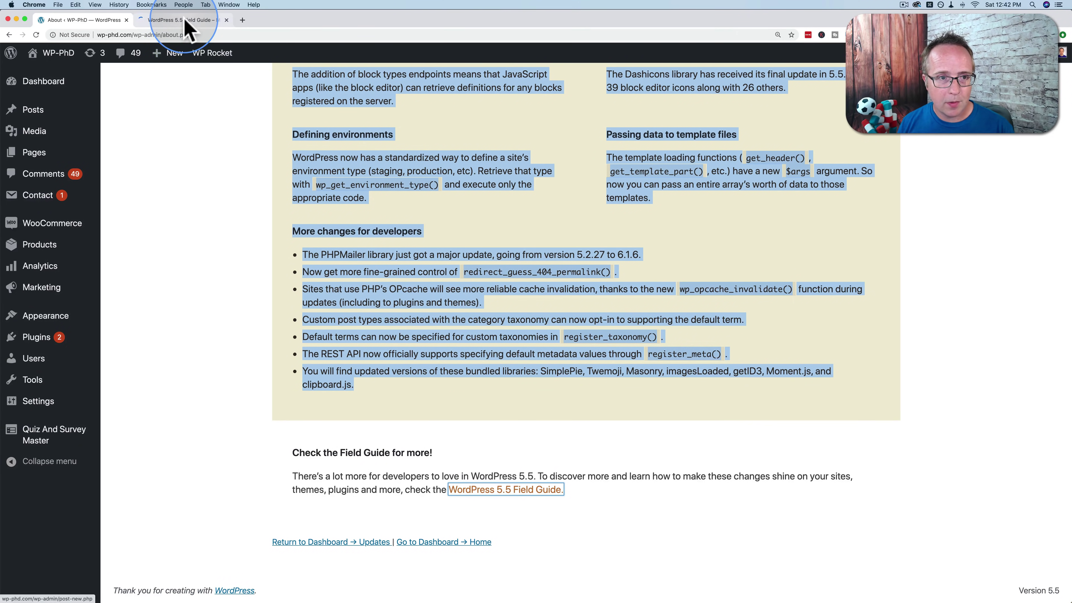
View the WordPress 5.5 Field Guide post, scrolling to its accessibility and auto-update notes
left_click(183, 22)
left_click(181, 35)
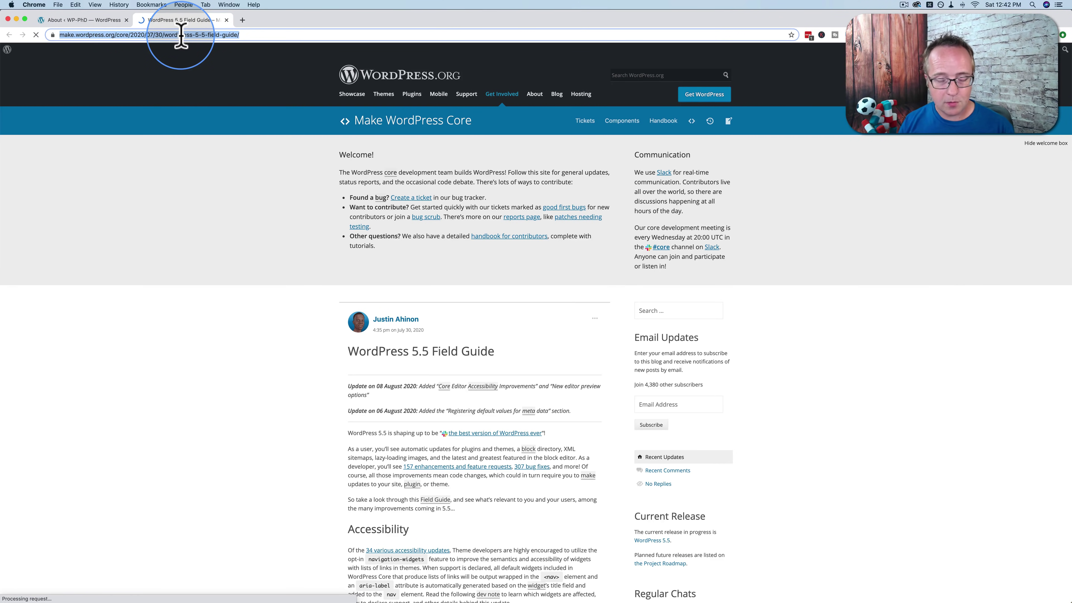
scroll(188, 165, "down", 12)
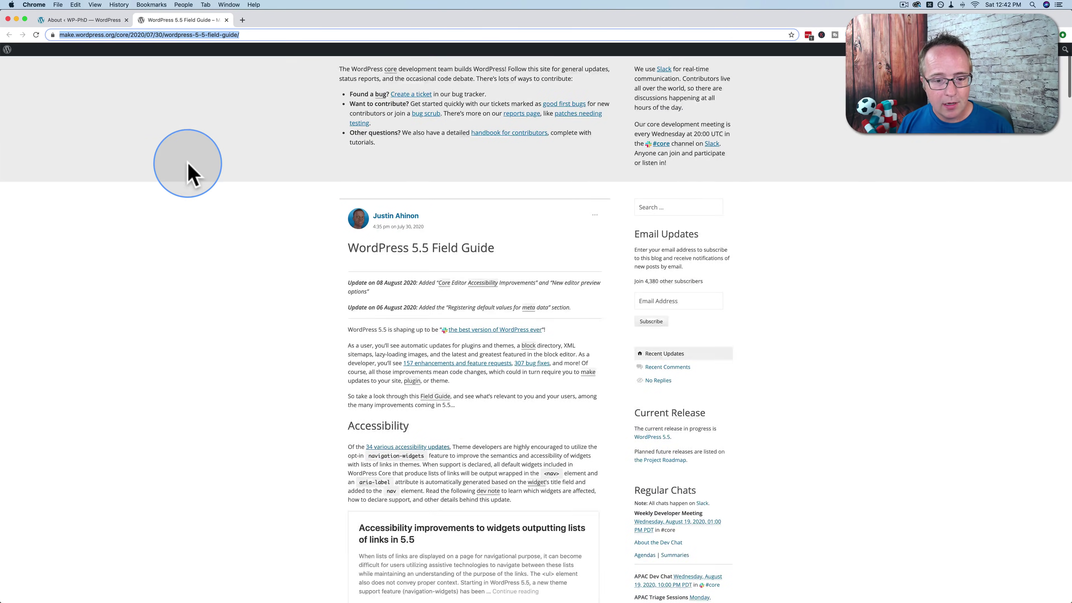
scroll(188, 165, "down", 3)
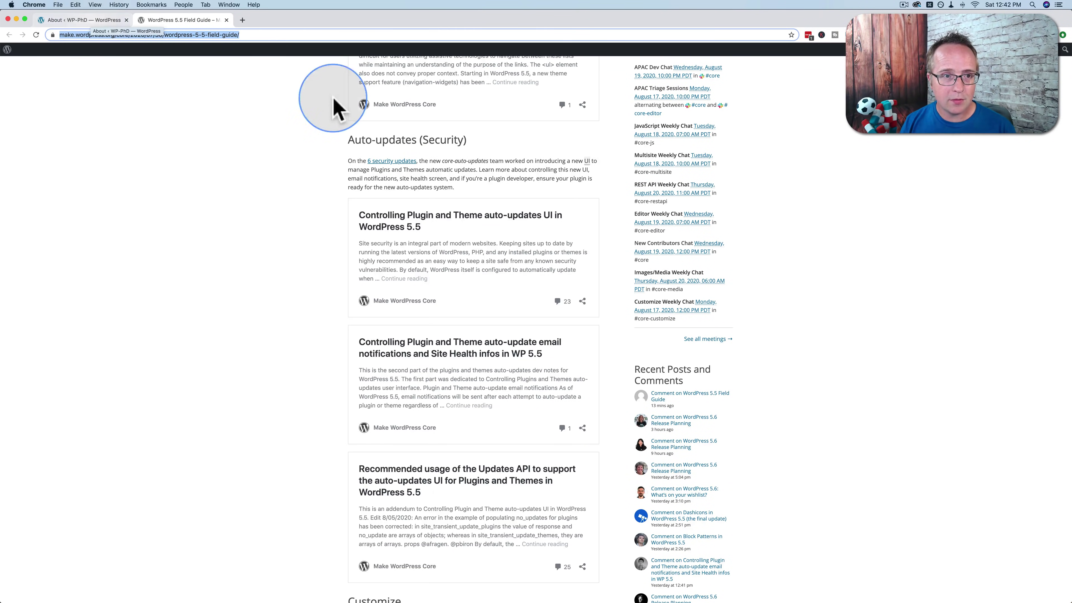
Back on the About page, select the Block patterns, Inline image editing and New Block Directory headings
left_click(106, 24)
scroll(593, 318, "up", 10)
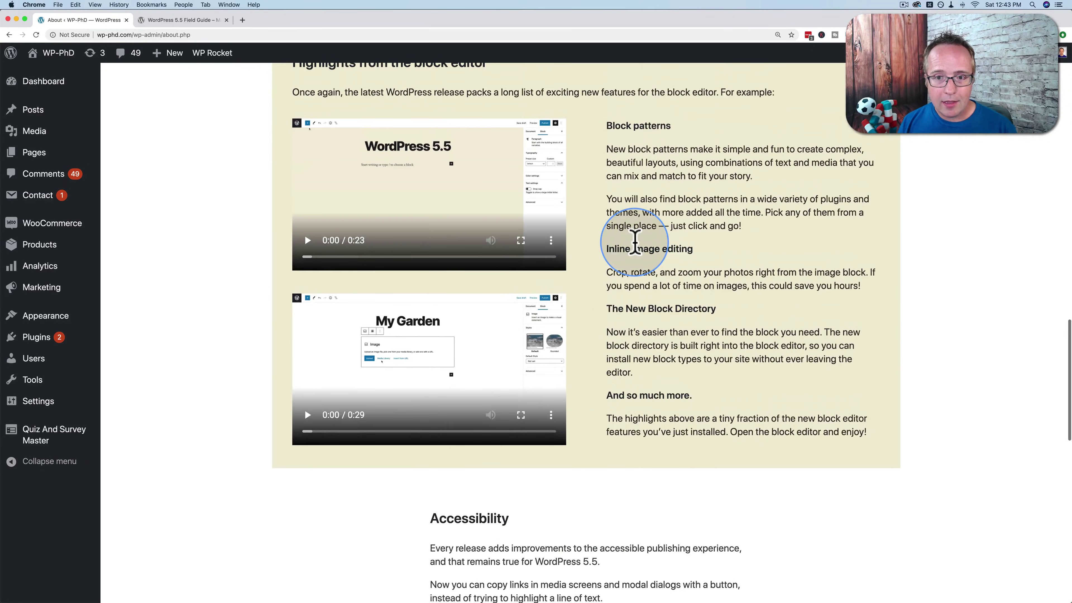
scroll(646, 177, "up", 2)
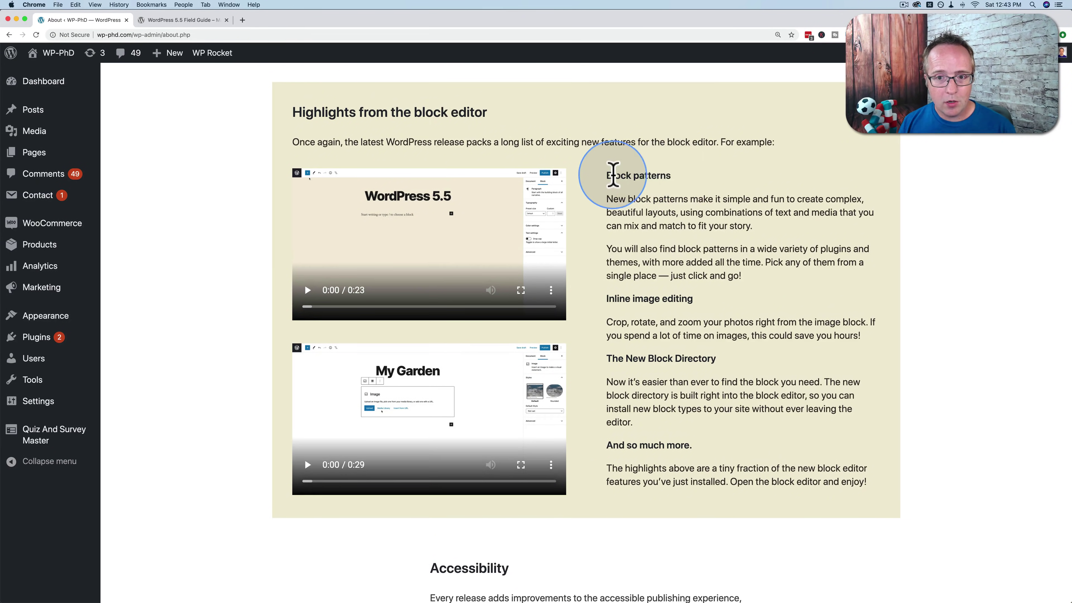
triple_click(606, 177)
triple_click(620, 298)
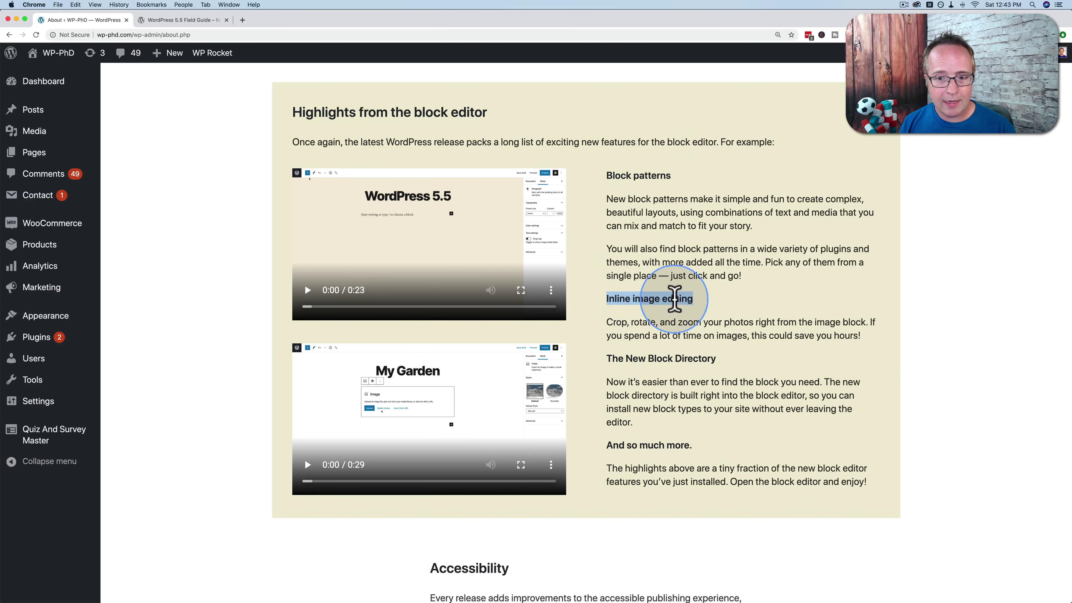
triple_click(621, 359)
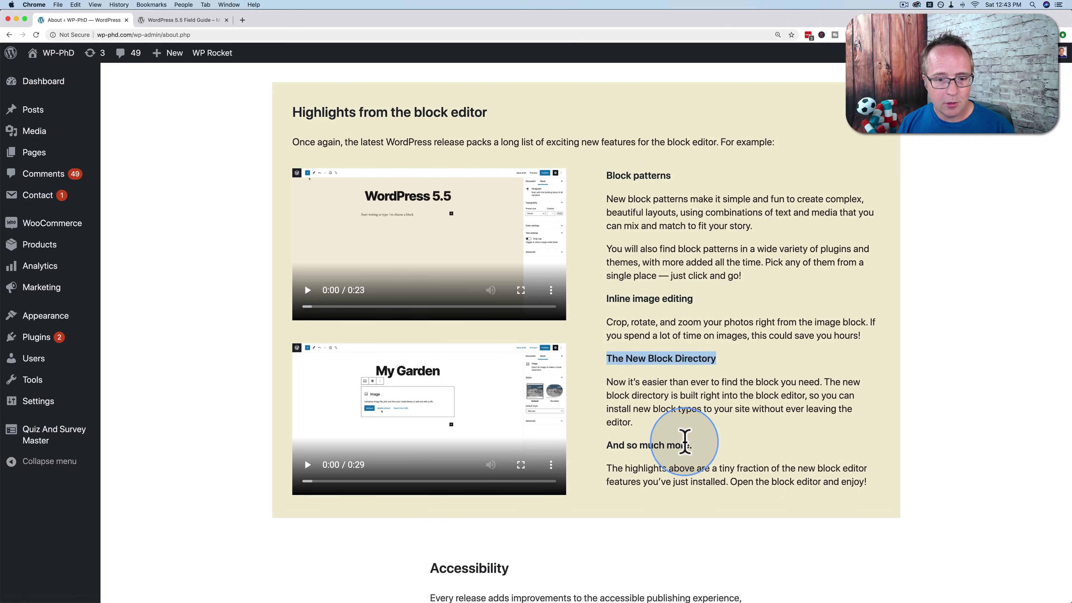
Start a new post and browse the inserter's block patterns, including Two columns of text with images
mouse_move(32, 113)
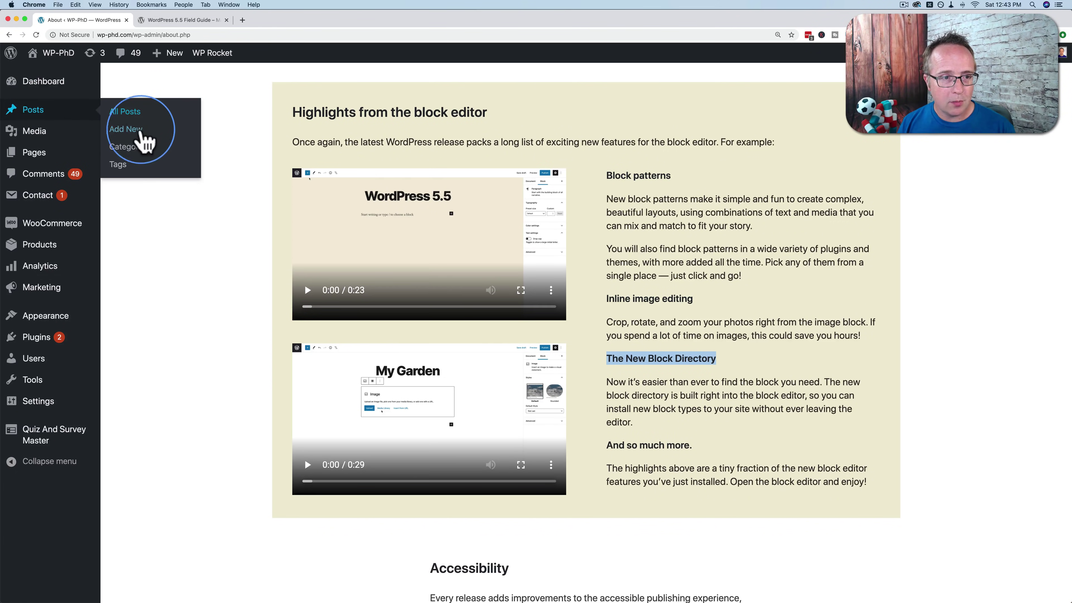
left_click_drag(132, 135, 280, 26)
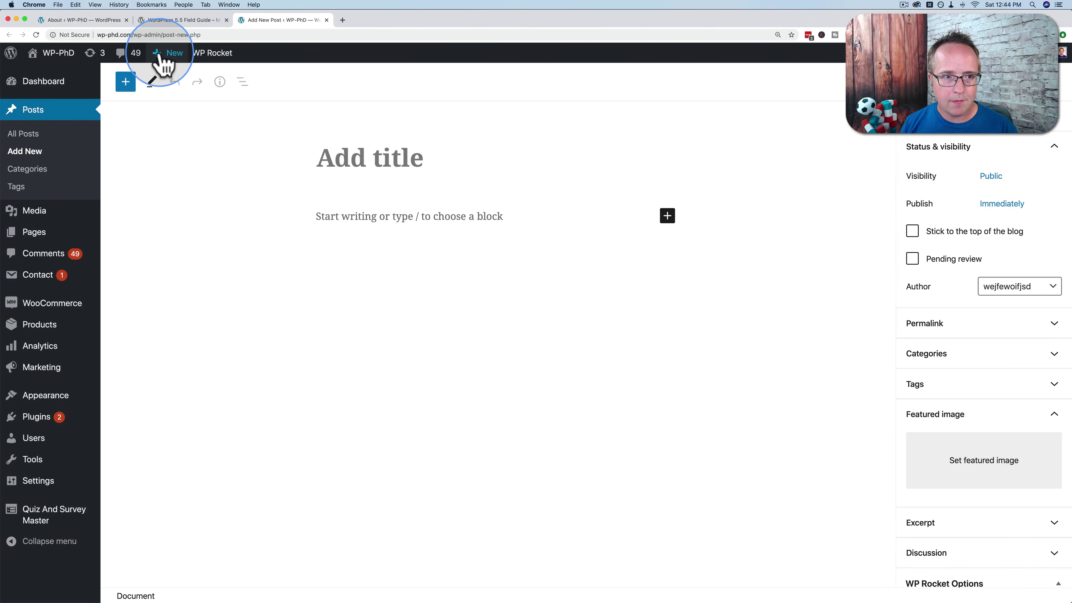
left_click(126, 83)
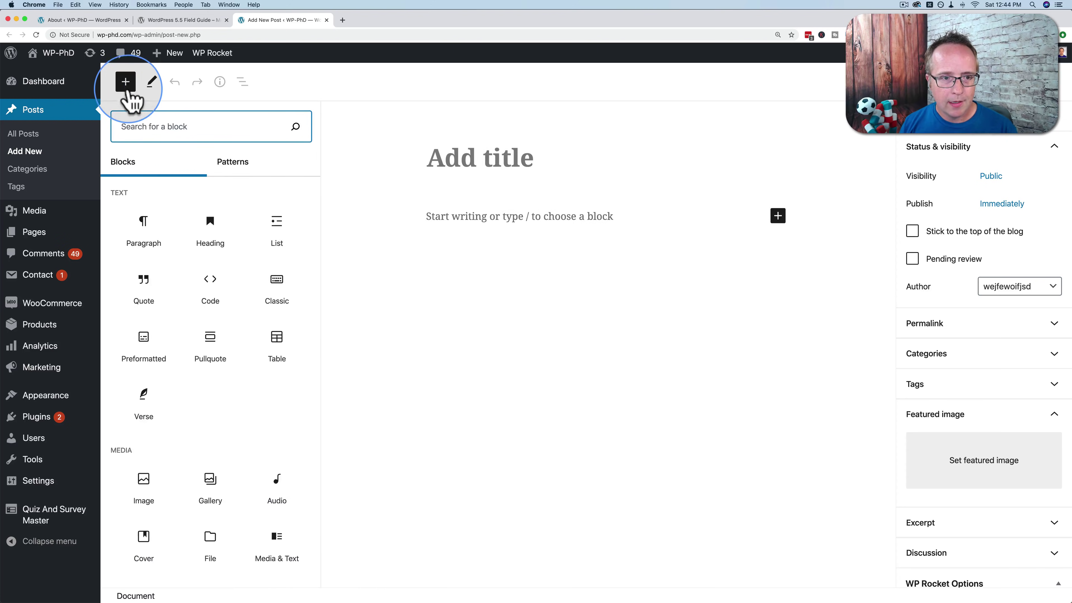
left_click(234, 169)
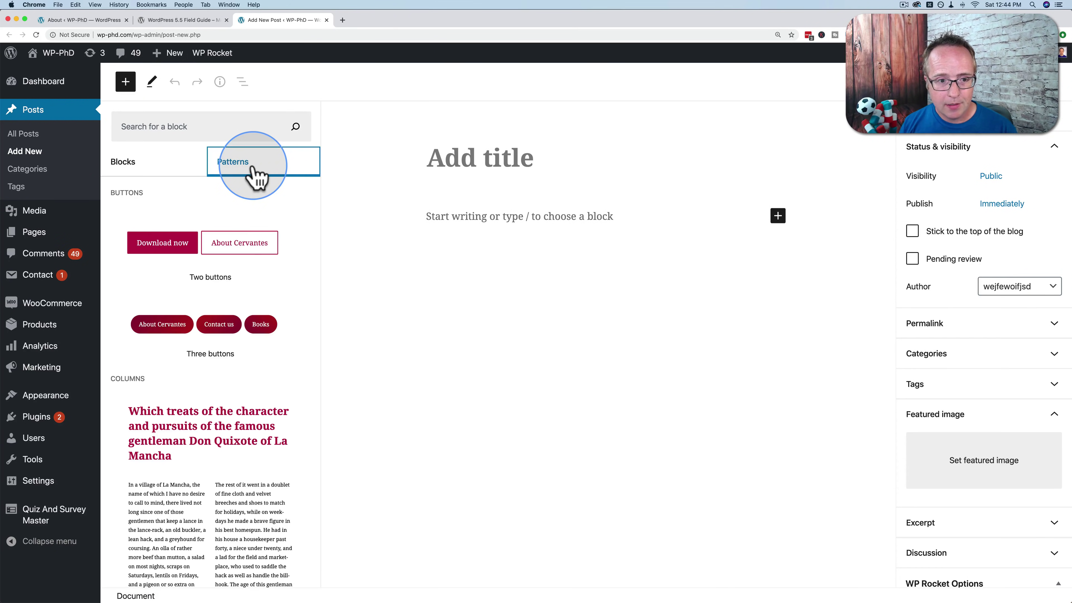
scroll(177, 270, "down", 5)
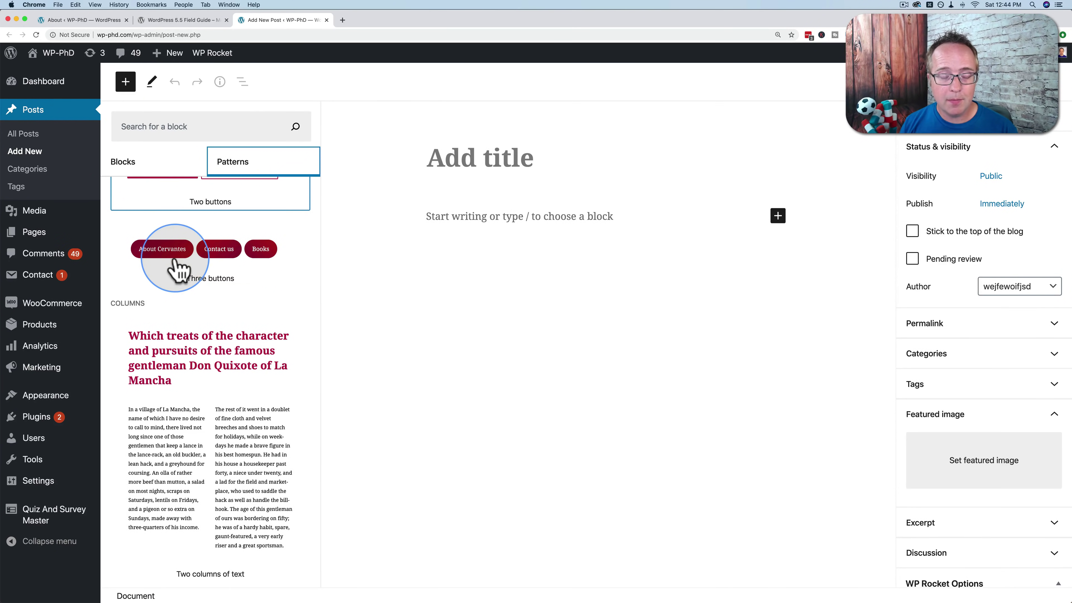
scroll(177, 271, "down", 1)
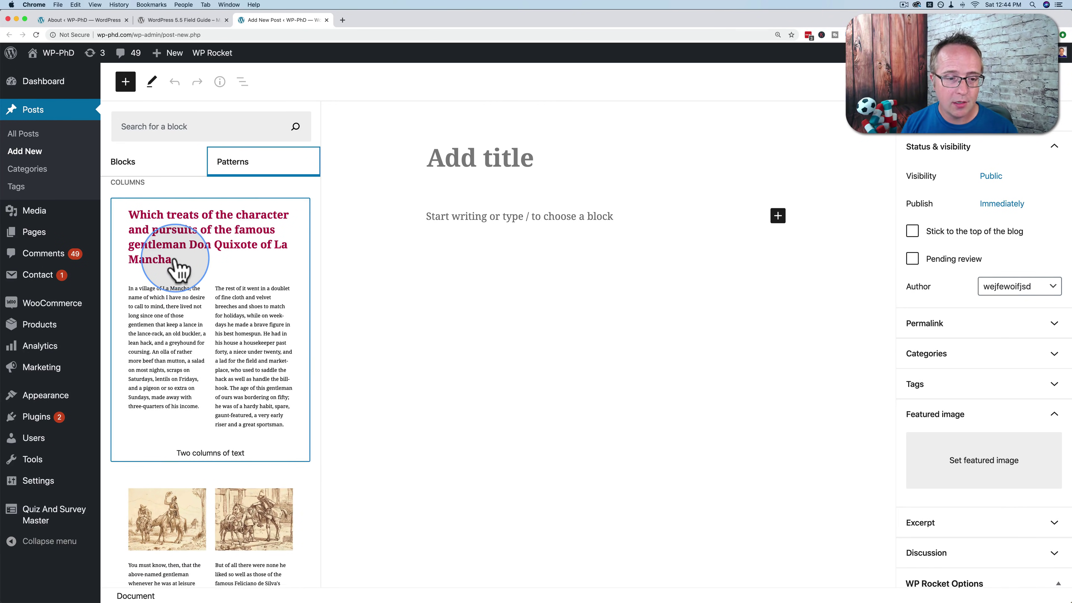
scroll(175, 271, "down", 15)
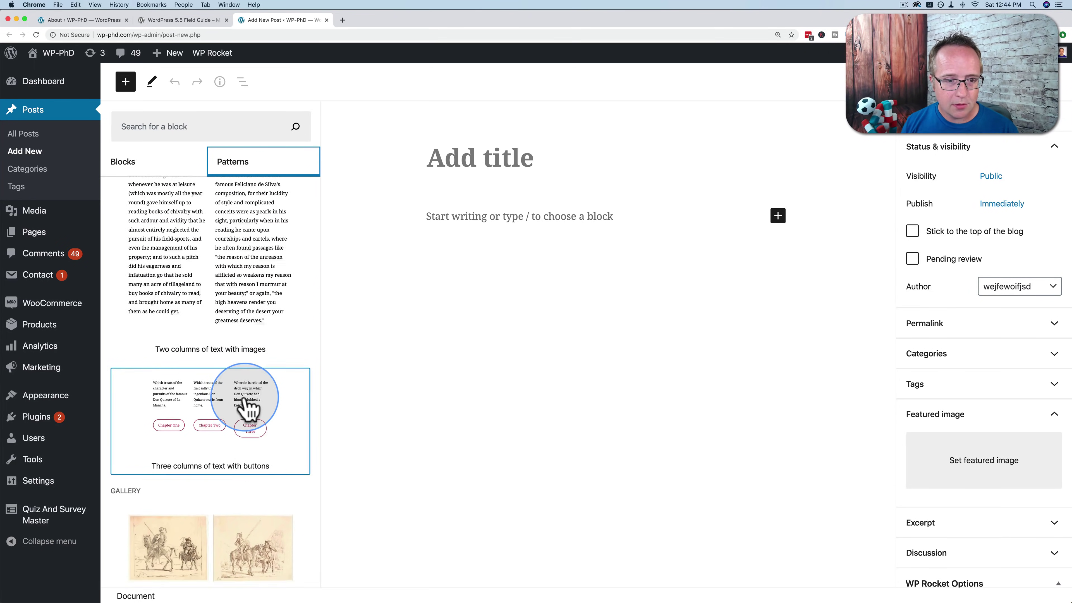
scroll(249, 408, "up", 3)
scroll(249, 408, "down", 12)
scroll(249, 409, "down", 8)
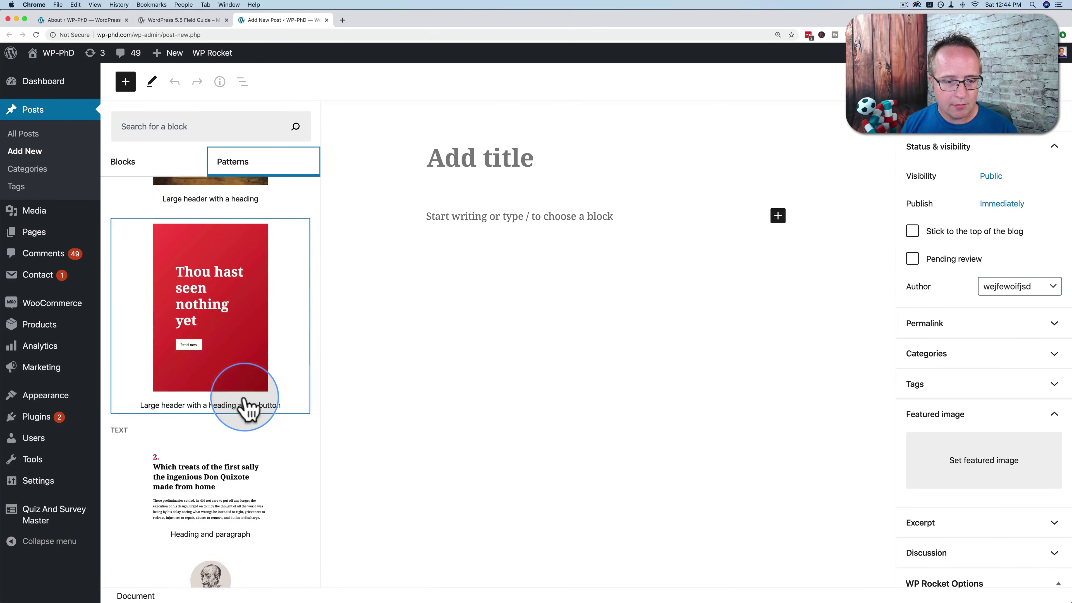
scroll(249, 408, "up", 20)
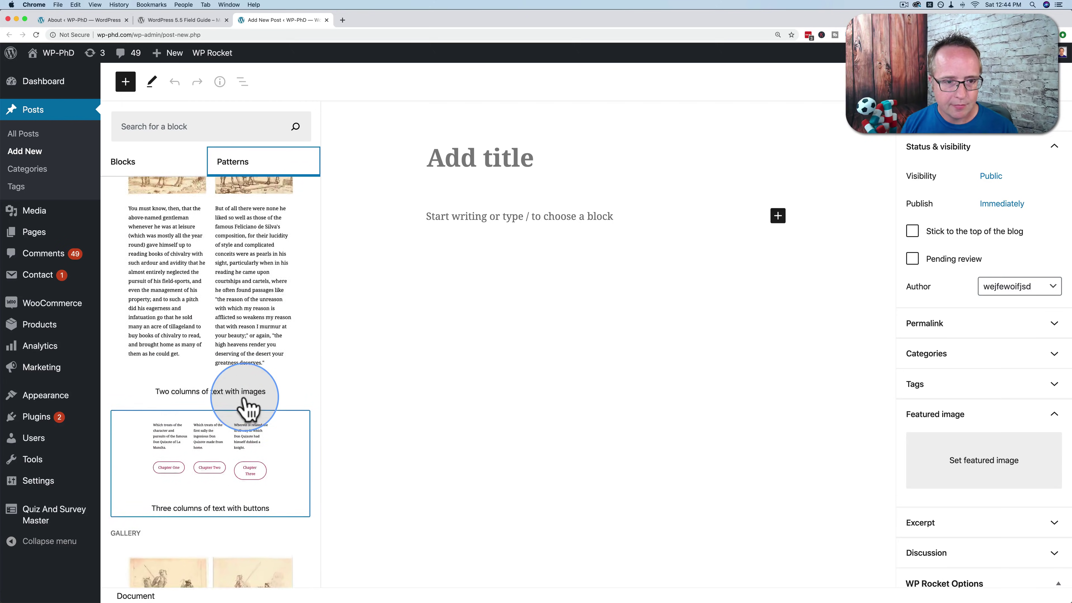
Insert the Two columns of text with images pattern and replace its left image with the lion photo
left_click(216, 359)
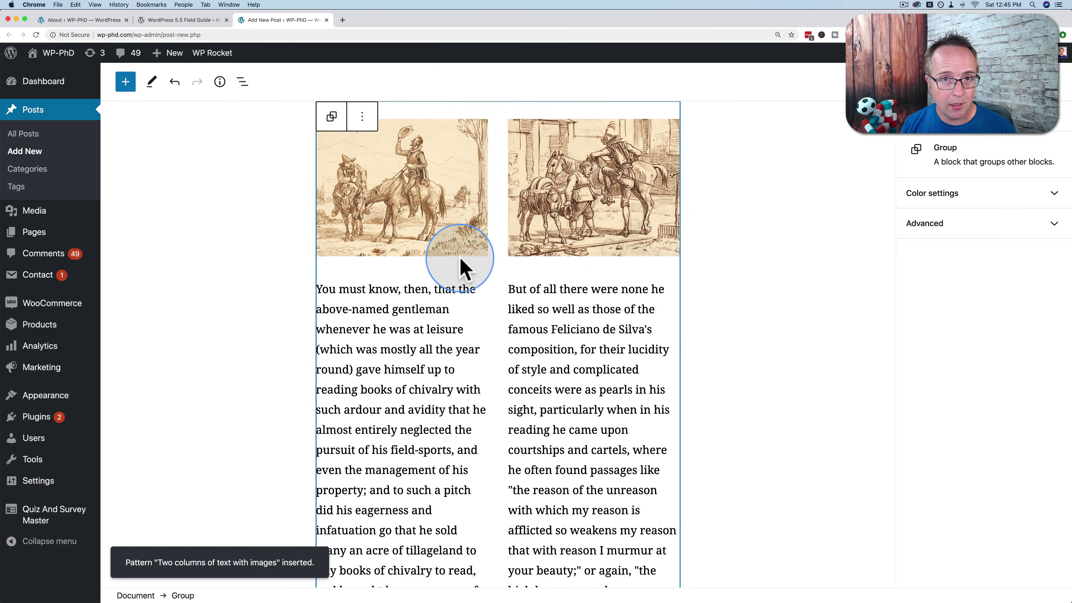
key("Escape")
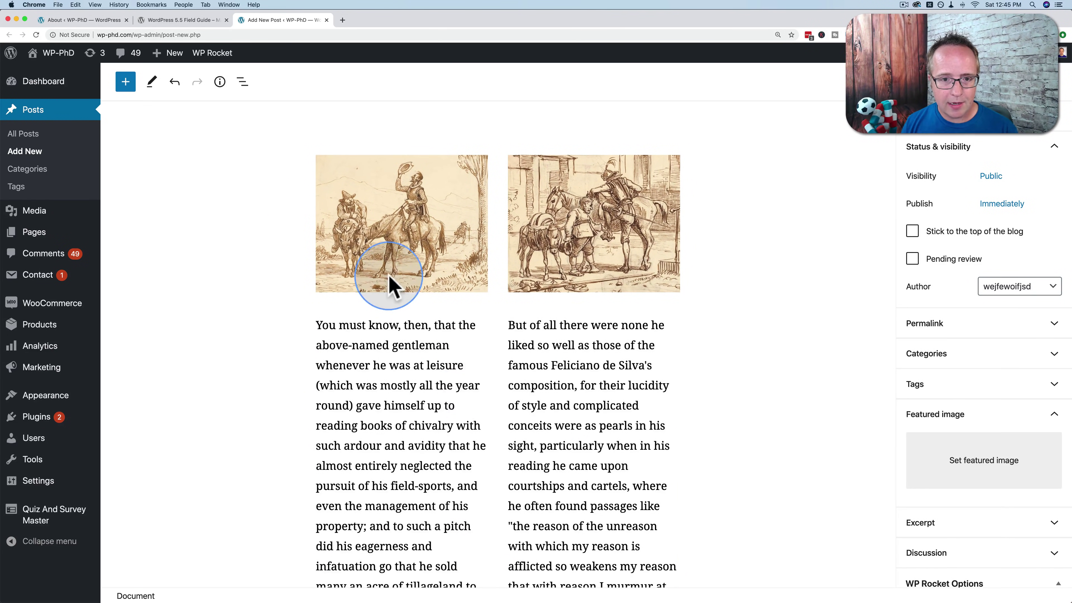
left_click(406, 211)
left_click(461, 133)
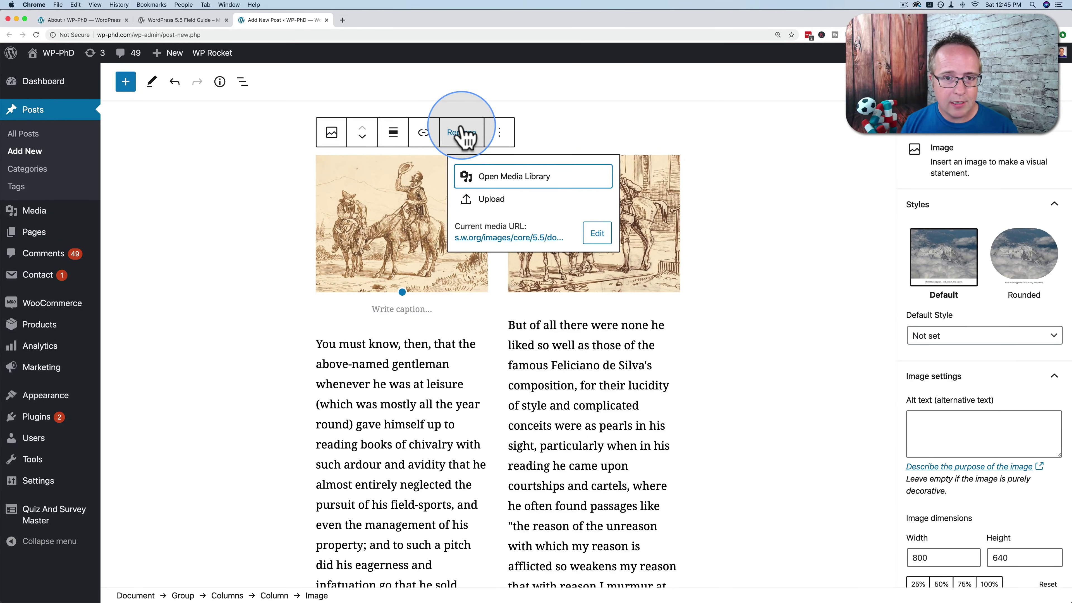
left_click(506, 177)
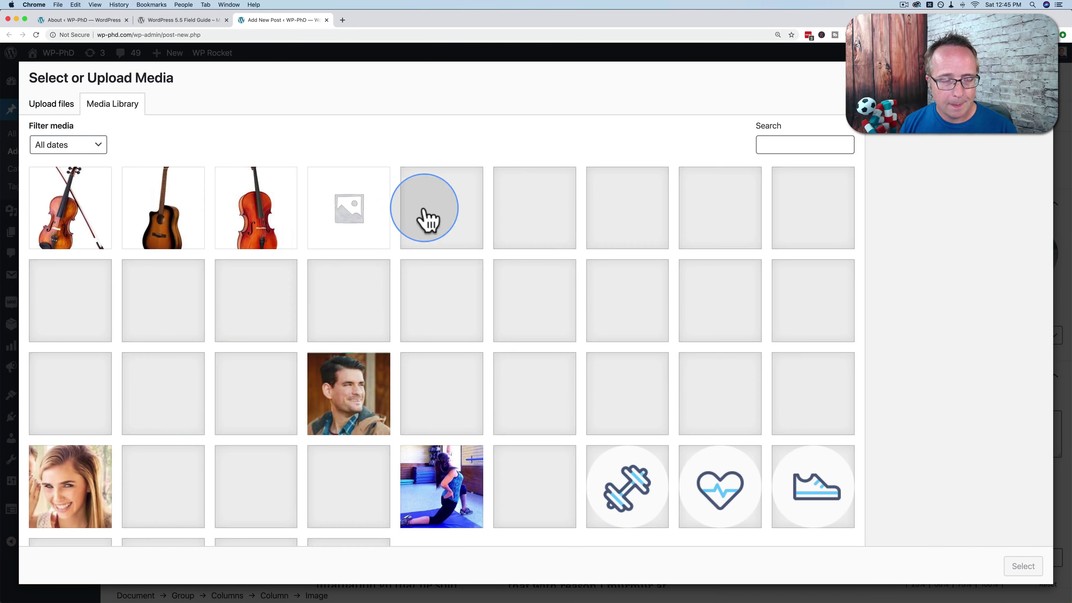
left_click(457, 228)
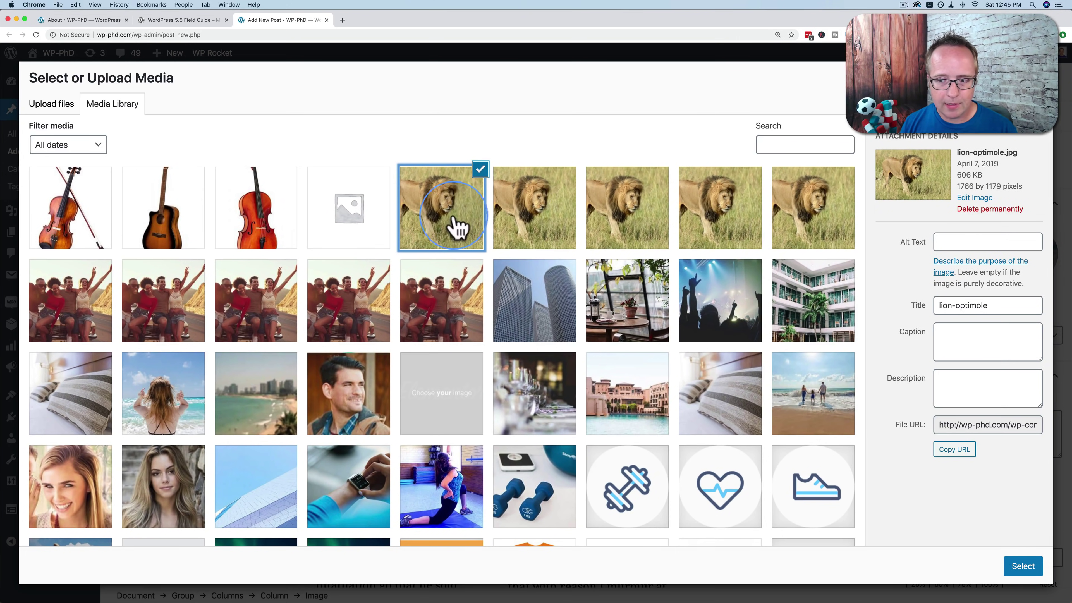
left_click(1030, 570)
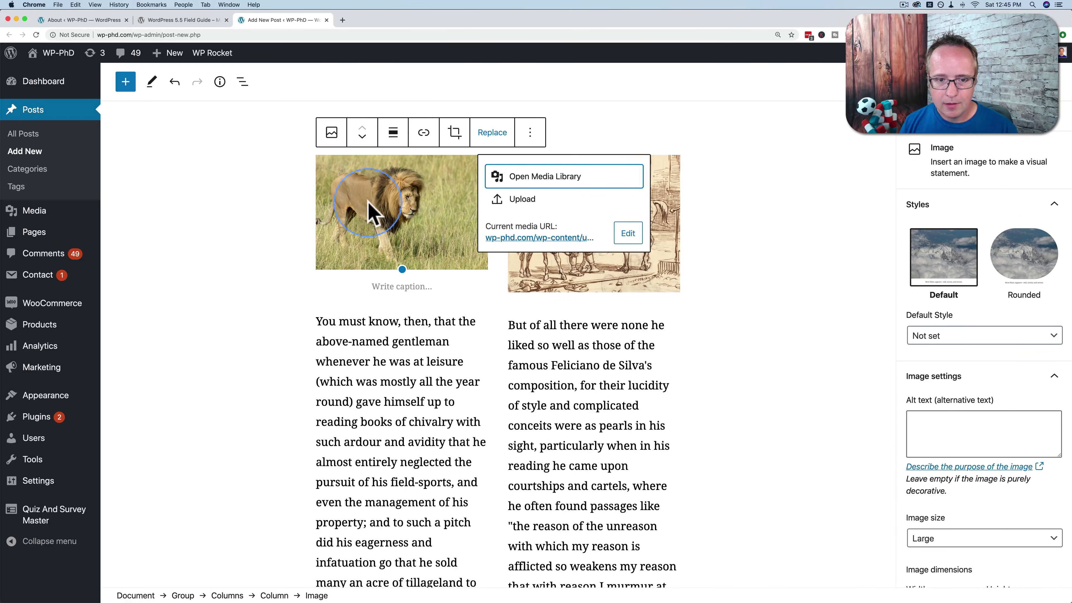
left_click(359, 200)
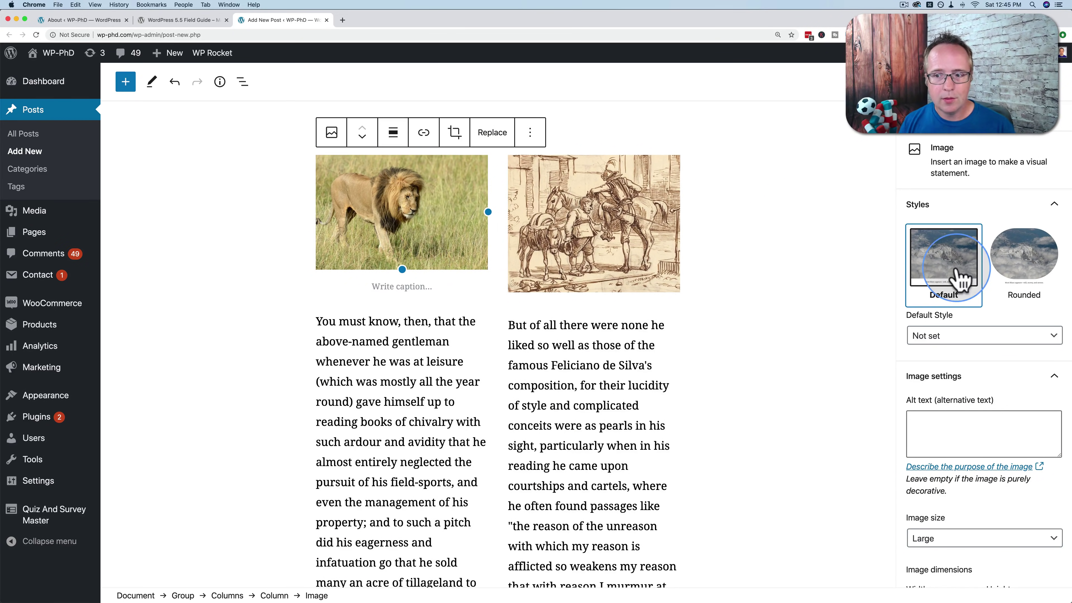
left_click(1045, 274)
left_click(944, 273)
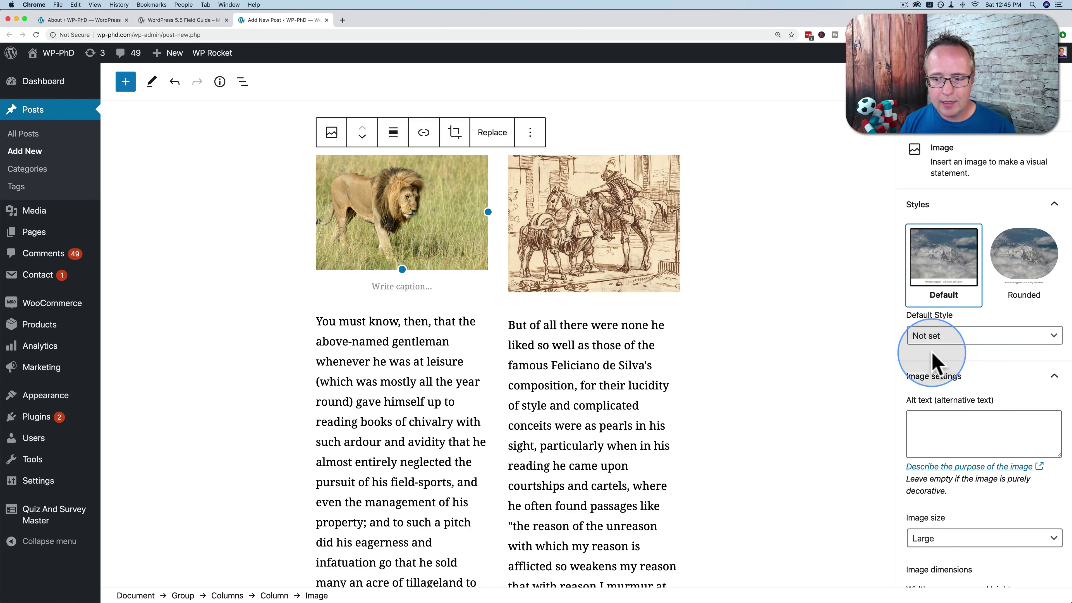
Swap the left image for the friends-by-a-classic-car photo and resize it
scroll(937, 359, "down", 3)
scroll(928, 465, "up", 3)
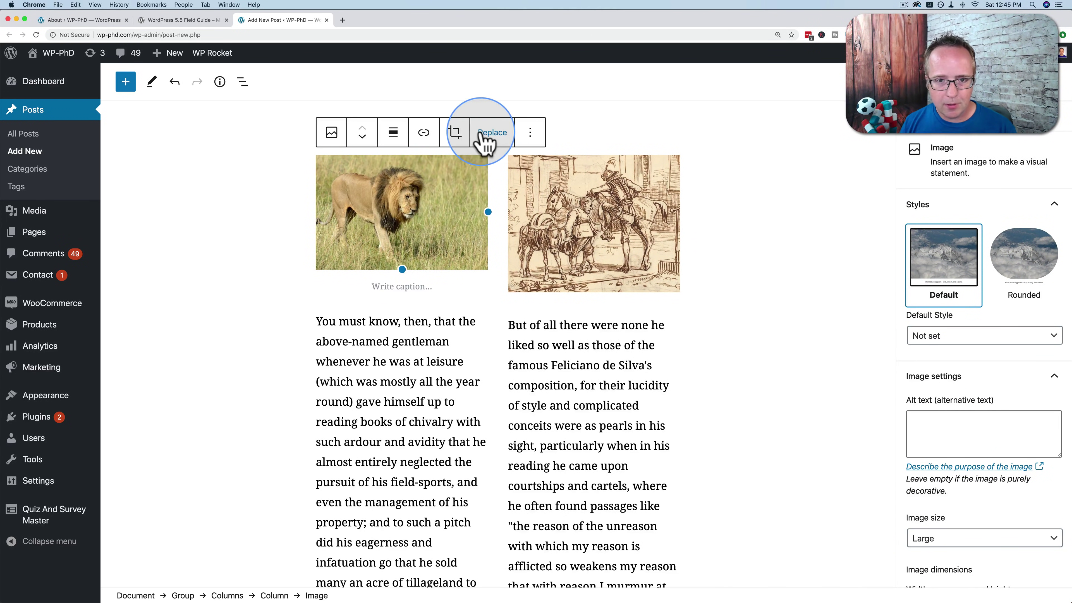
left_click(490, 134)
left_click(537, 182)
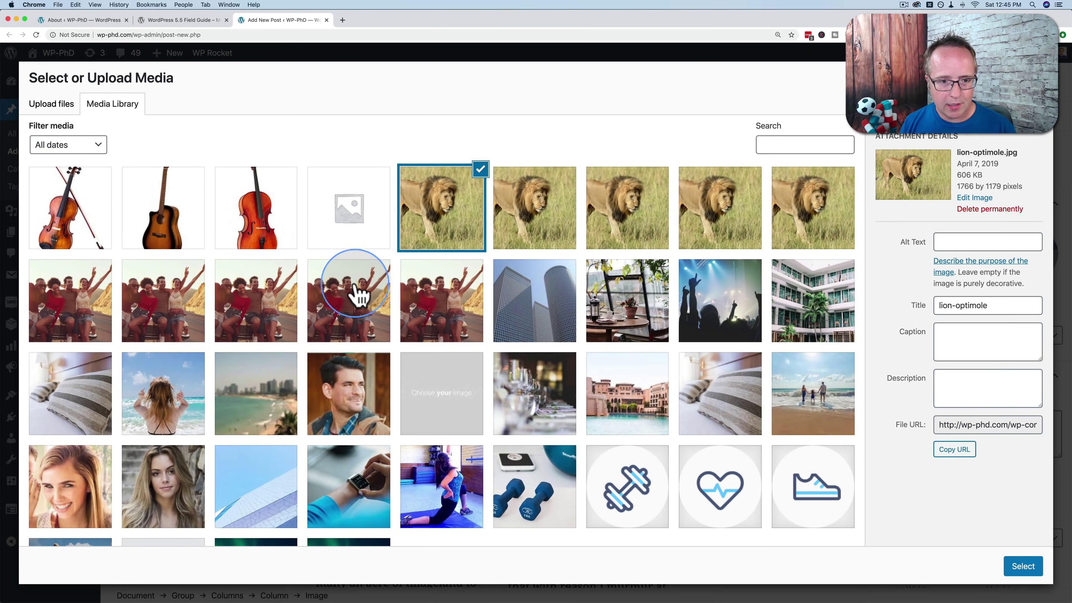
left_click(353, 296)
left_click(1023, 567)
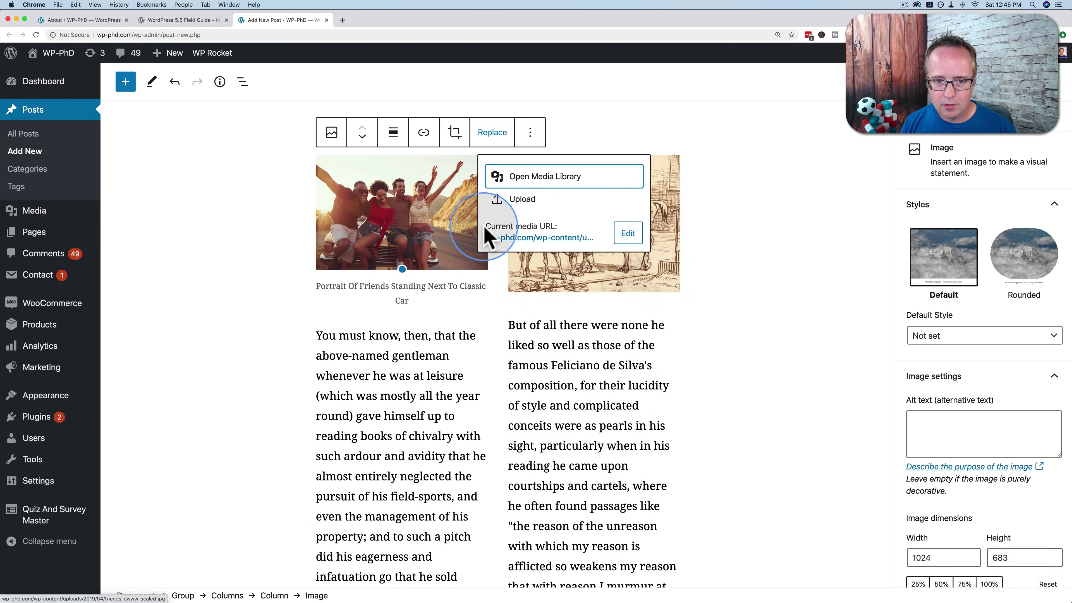
left_click(435, 203)
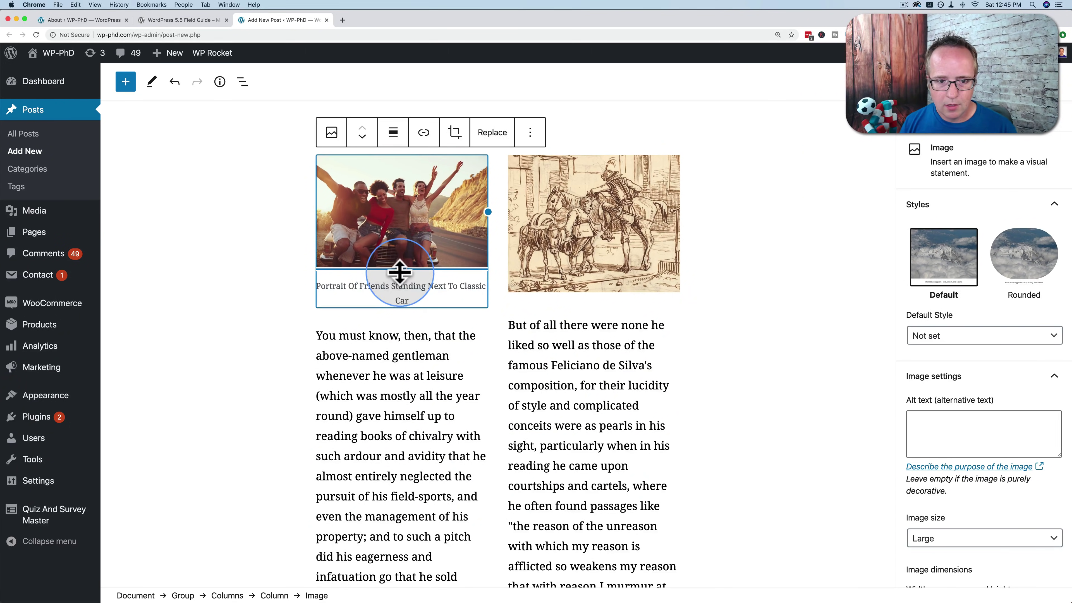
mouse_move(400, 272)
left_mouse_down()
mouse_move(406, 312)
mouse_move(373, 259)
mouse_move(390, 266)
left_mouse_up()
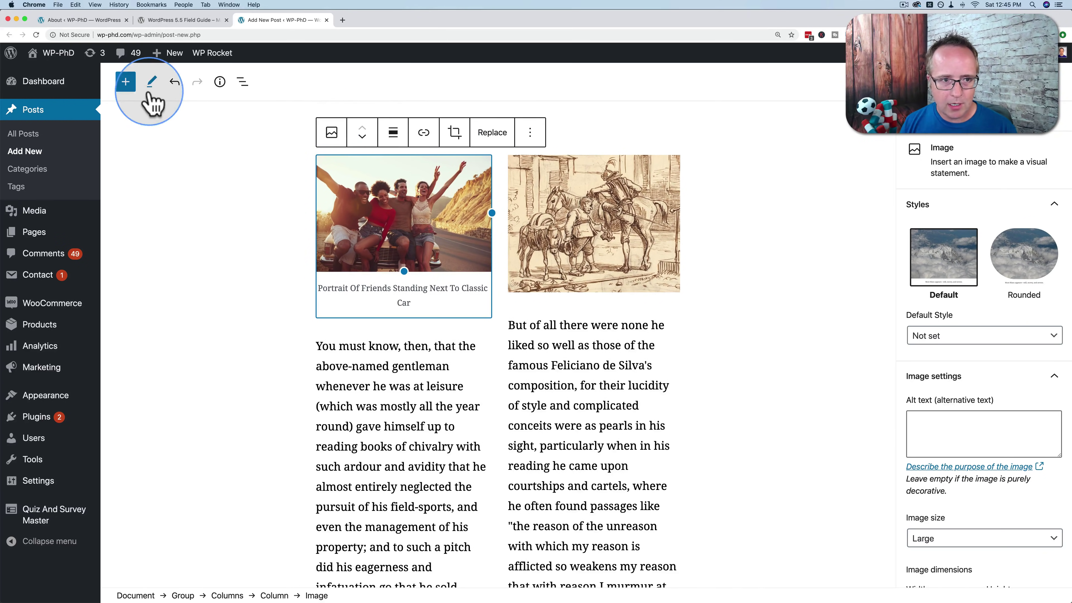
Insert the 'Large header with a heading' pattern below the columns
left_click(125, 83)
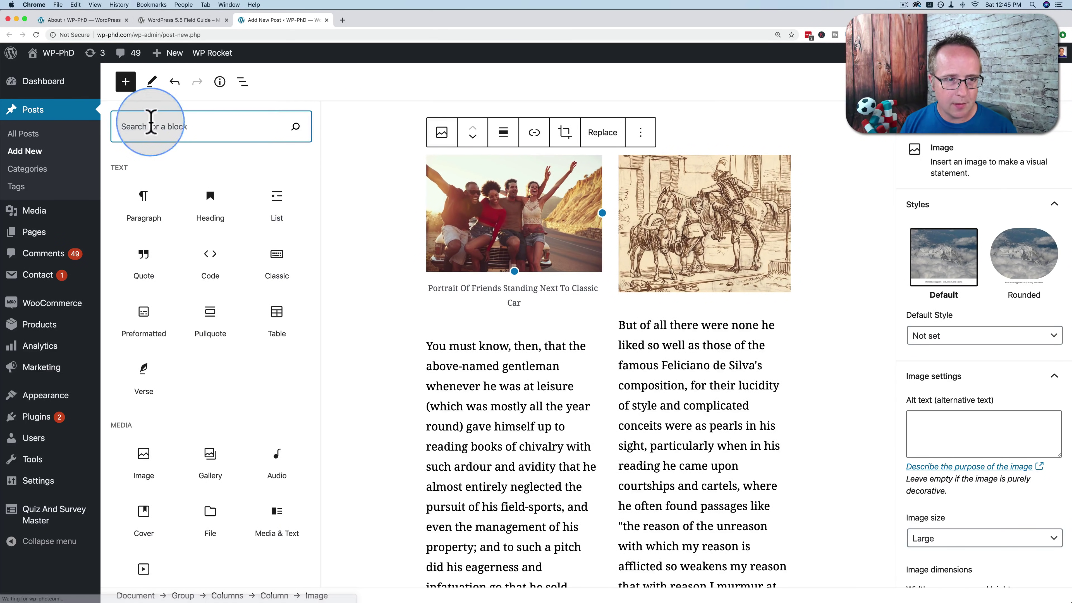
left_click(125, 81)
left_click(234, 139)
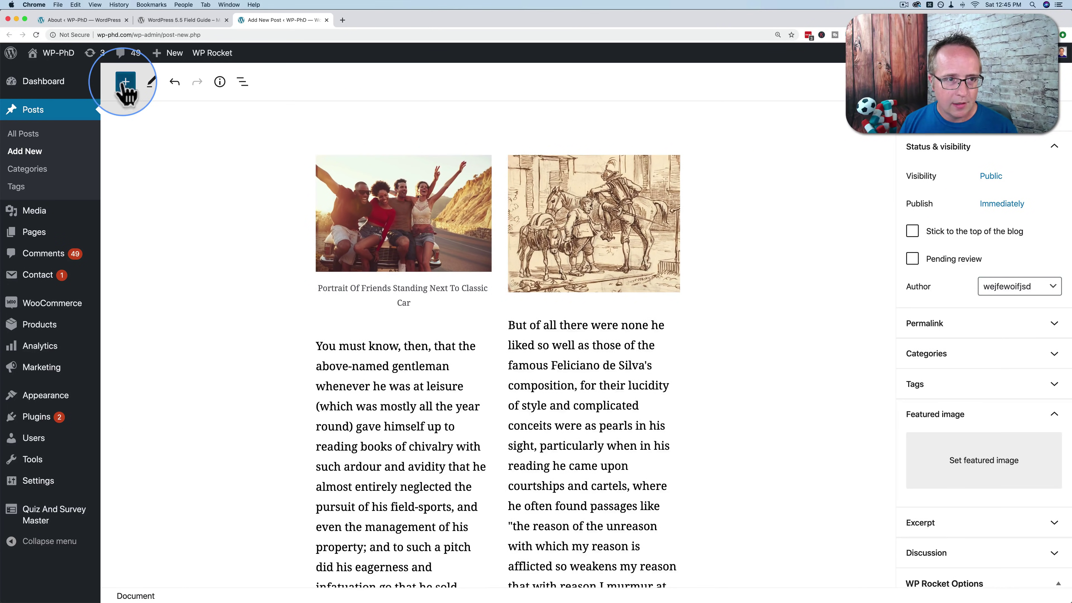
left_click(126, 82)
left_click(238, 167)
scroll(163, 373, "down", 5)
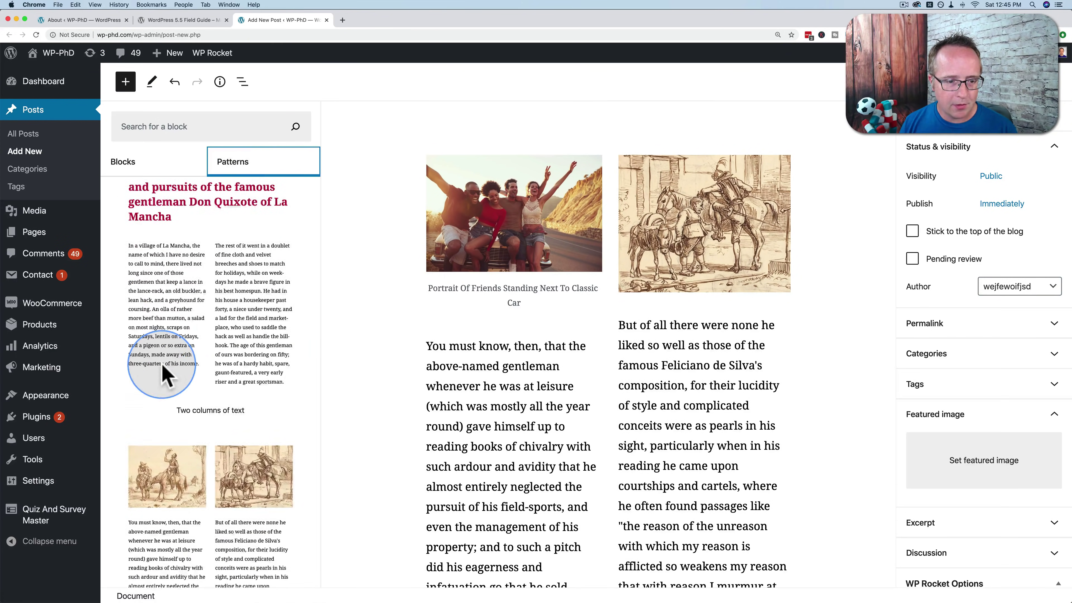
scroll(163, 373, "down", 10)
left_click(196, 281)
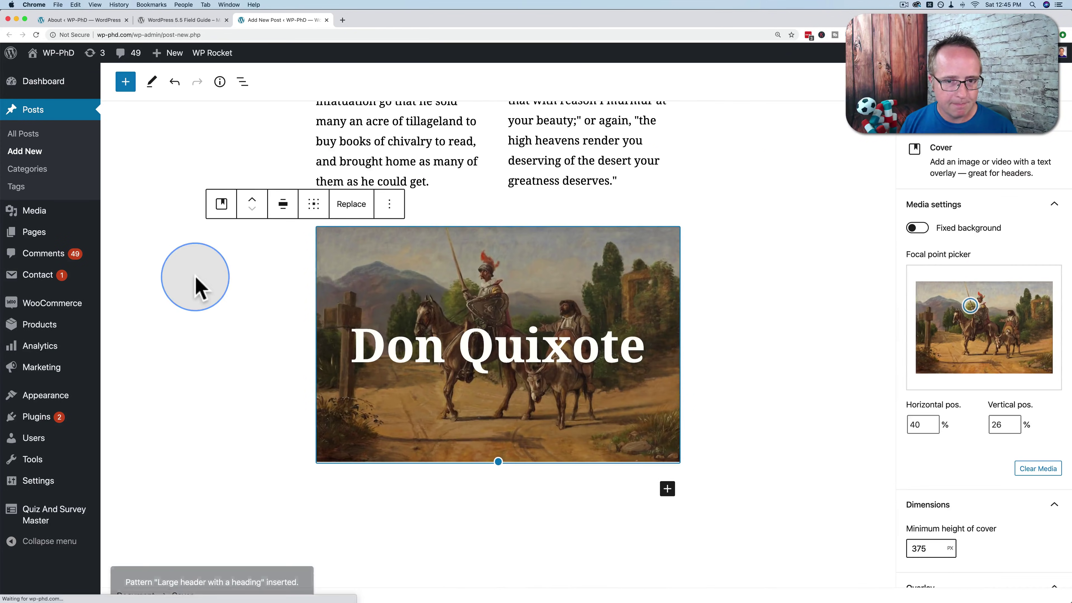
Set the cover background to the friends-by-a-classic-car photo from the Media Library
left_click(460, 205)
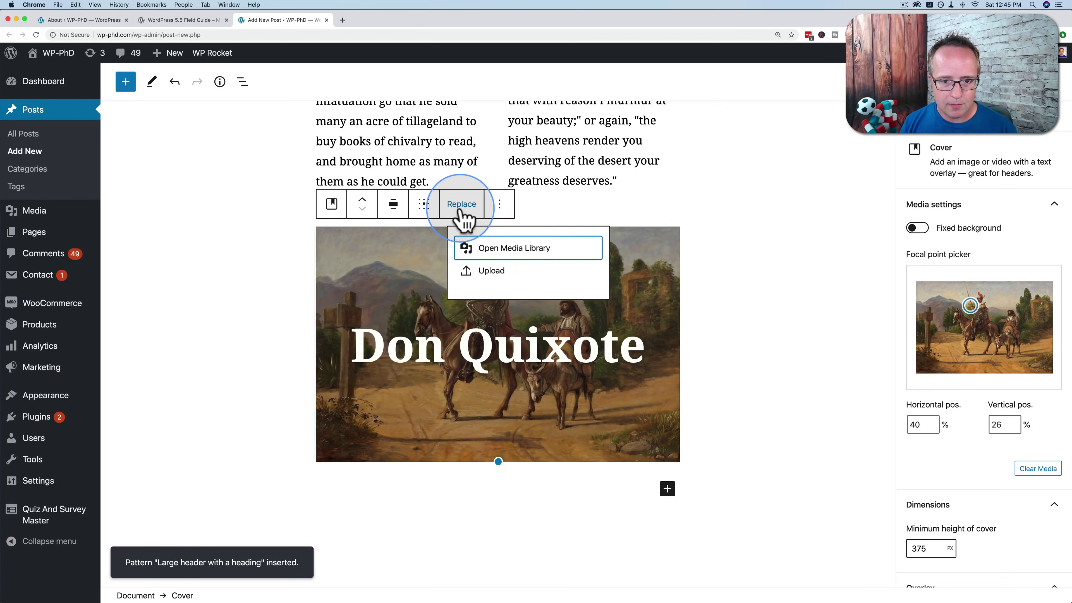
left_click(515, 253)
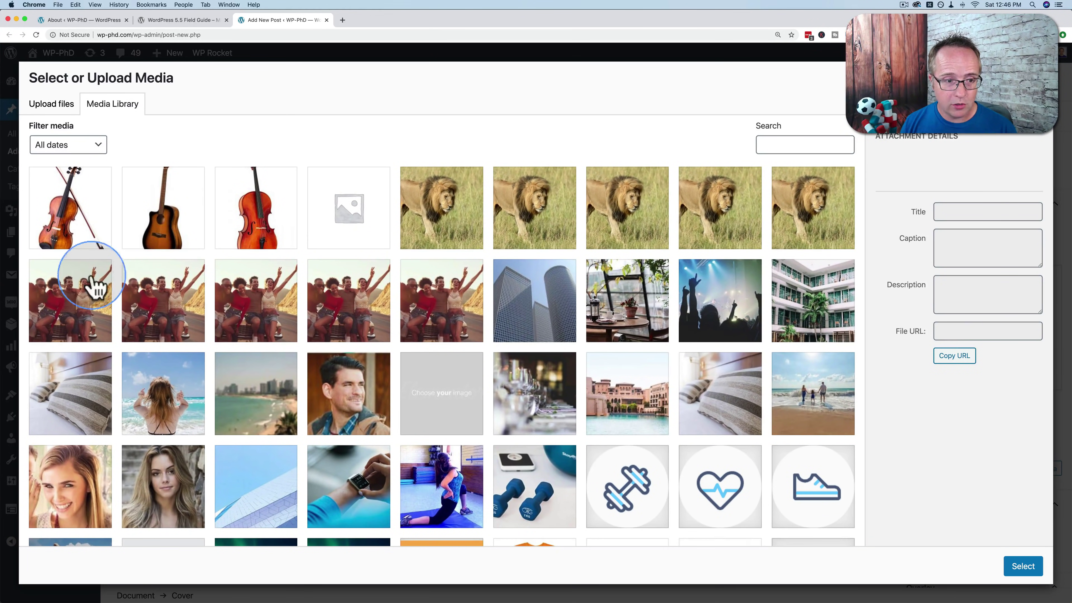
left_click(94, 282)
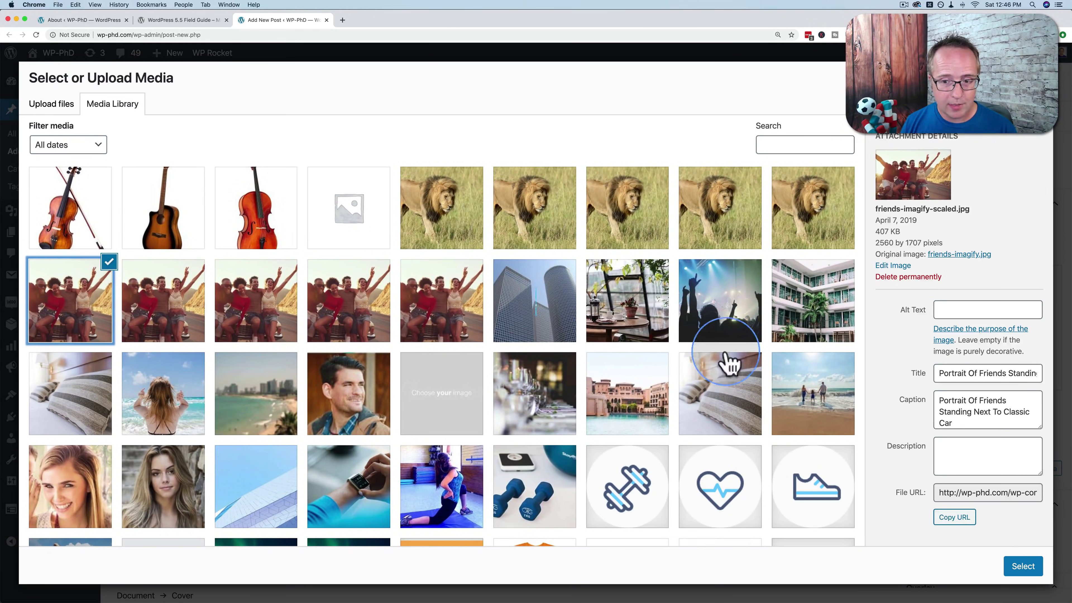
left_click(1048, 565)
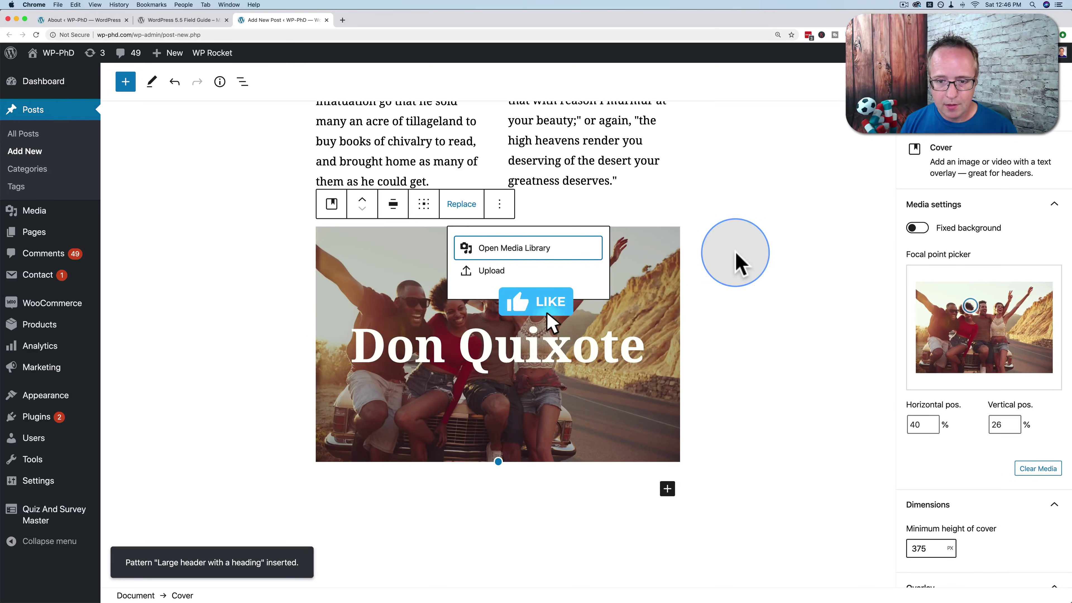
left_click(735, 254)
Move the Don Quixote cover's focal point to 50% horizontal and 68% vertical
left_click(605, 306)
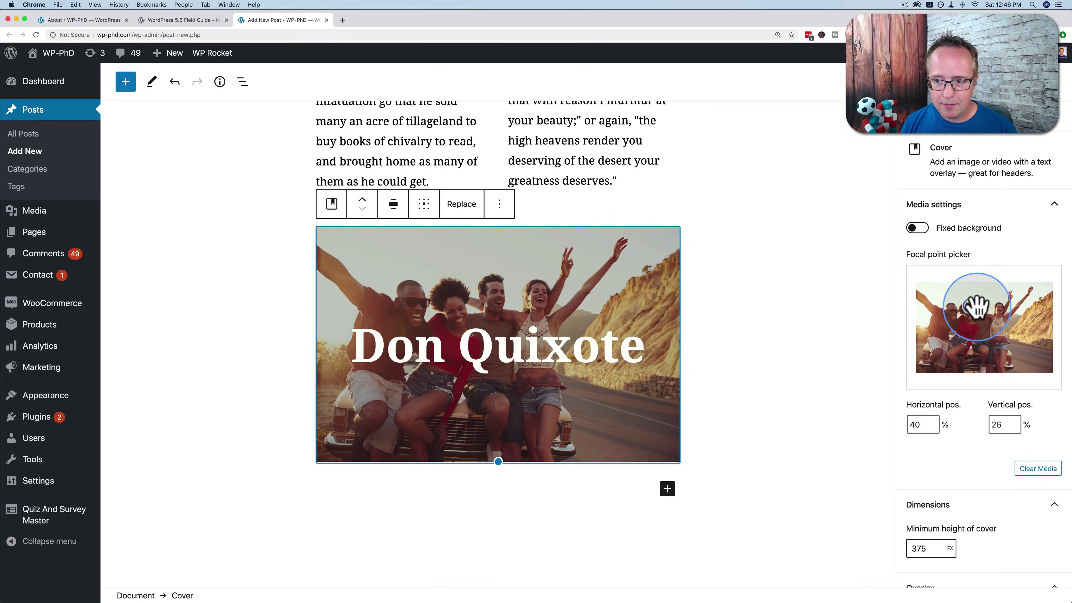
left_click_drag(976, 307, 962, 249)
scroll(962, 249, "down", 3)
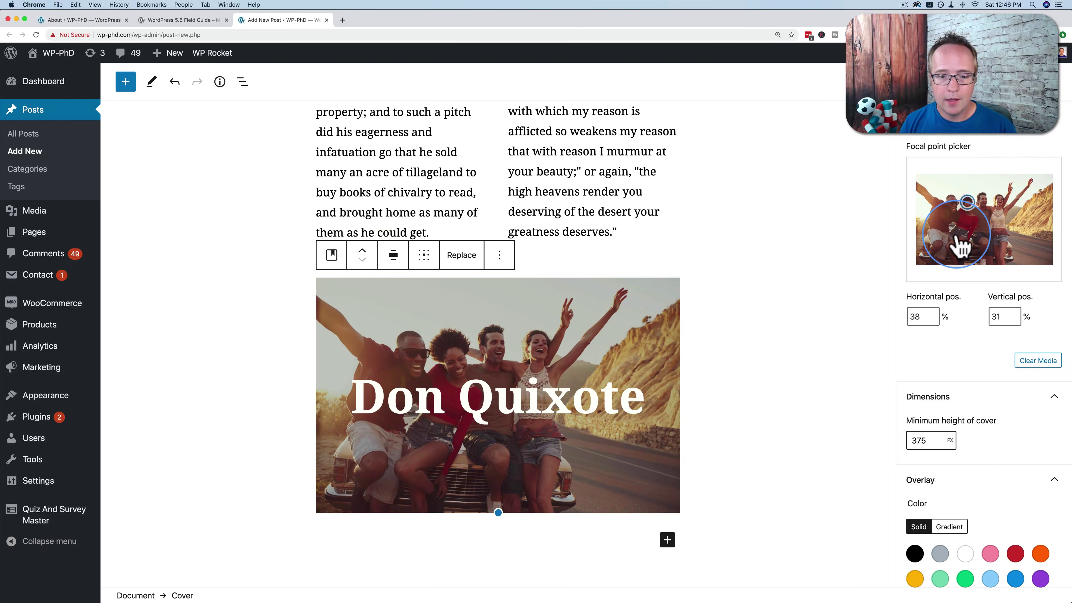
left_click_drag(976, 203, 984, 236)
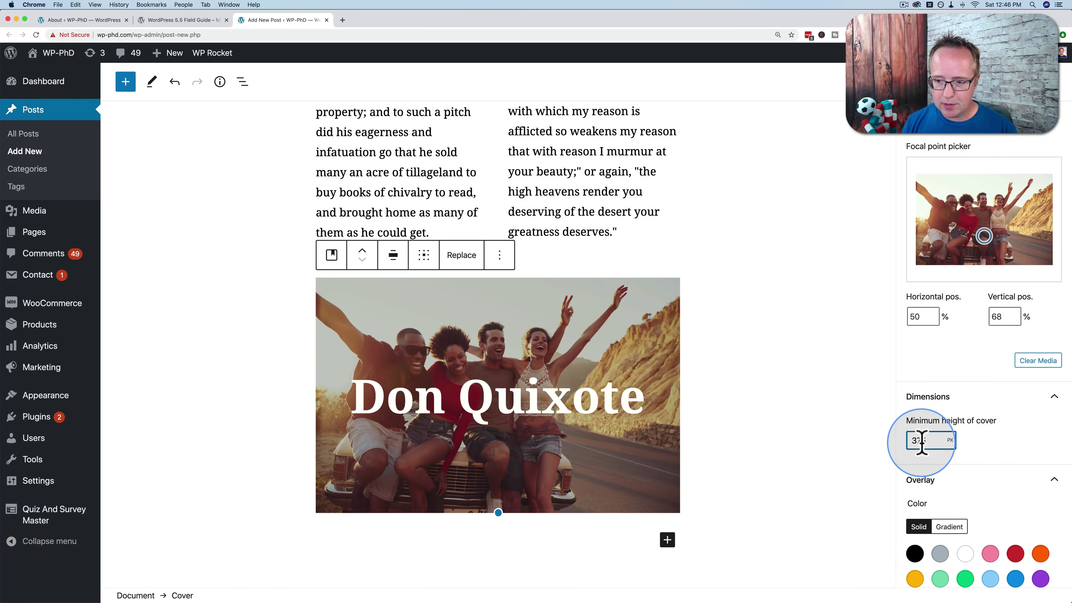
Set the cover's minimum height to 500 px and shift its focal point to 29% / 53%
type("500")
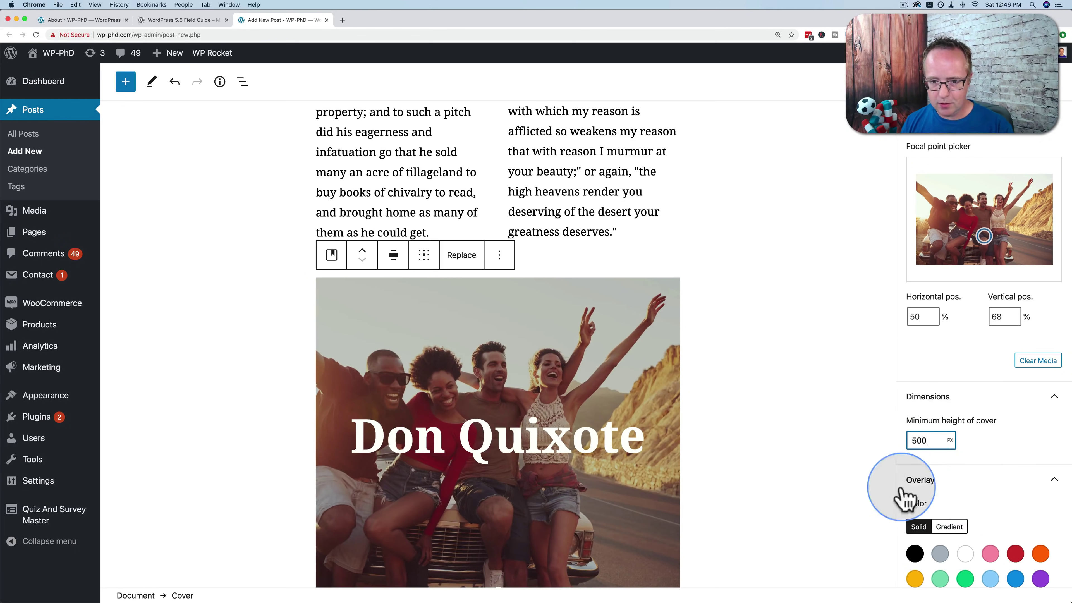
scroll(640, 374, "down", 2)
scroll(640, 374, "down", 2)
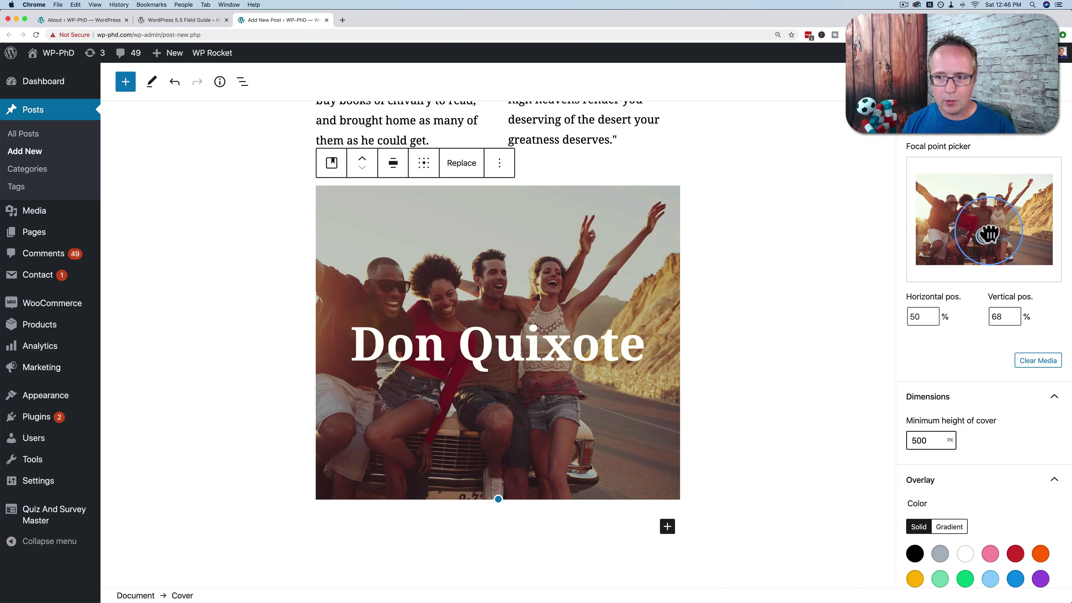
left_click_drag(988, 233, 1000, 224)
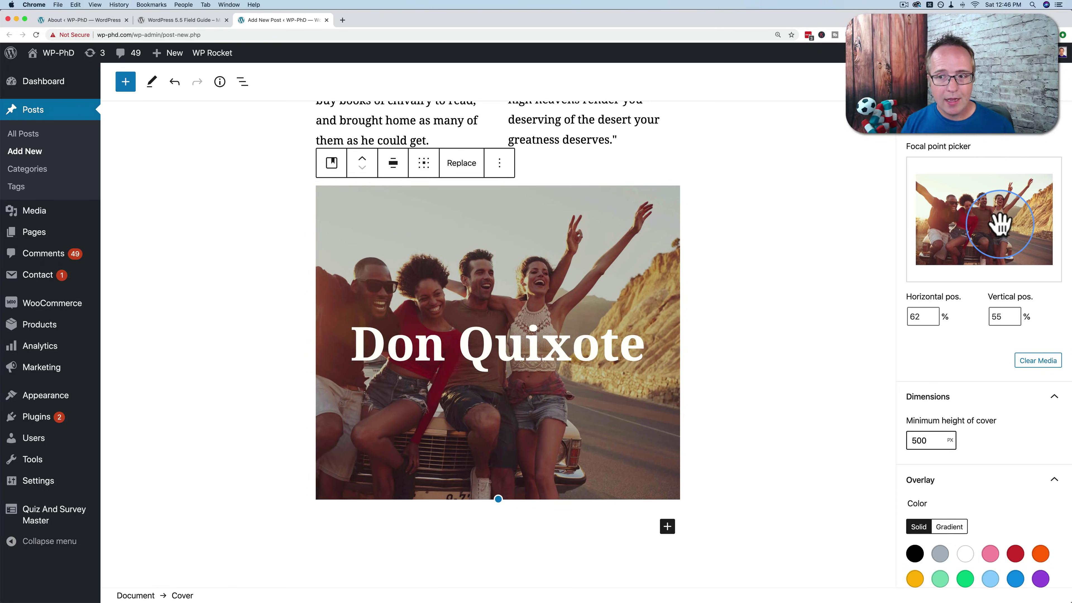
left_click_drag(1000, 224, 955, 223)
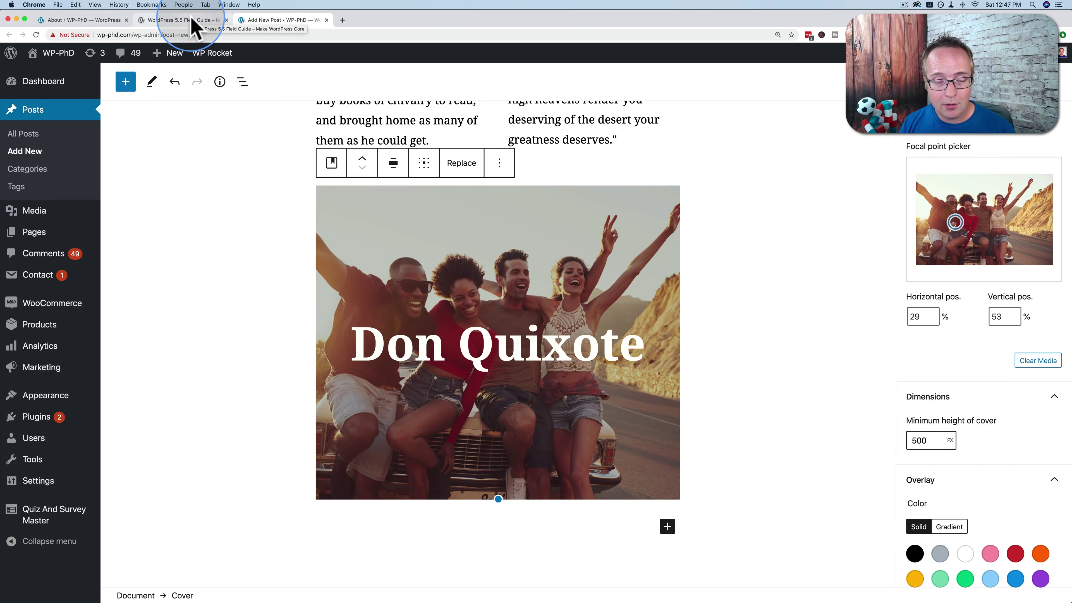
Turn on Fixed background for the Don Quixote cover and scroll to check the effect
left_click(433, 222)
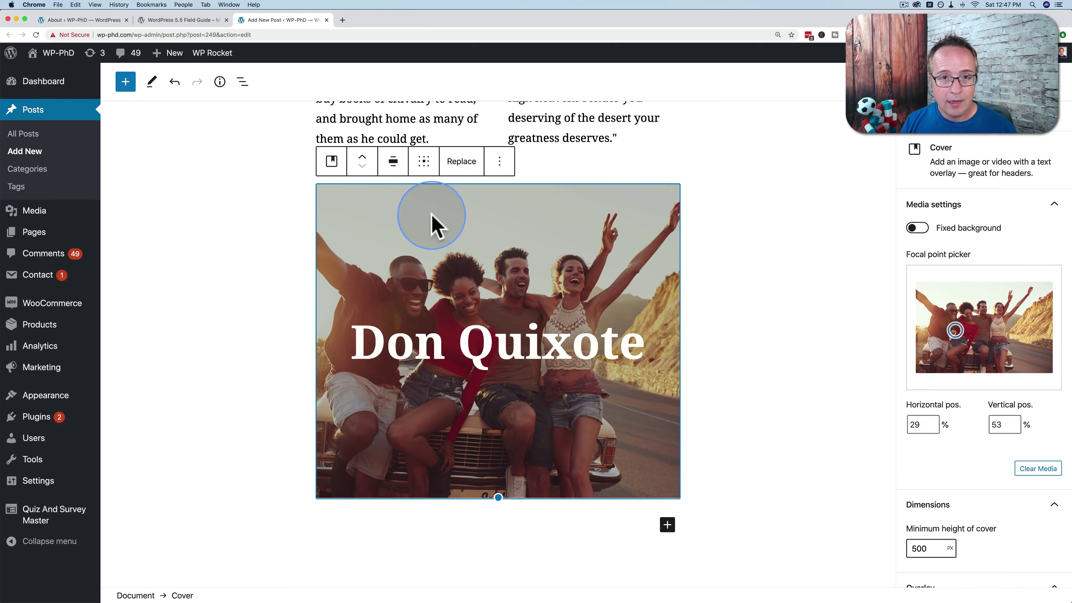
left_click(919, 230)
scroll(591, 326, "up", 3)
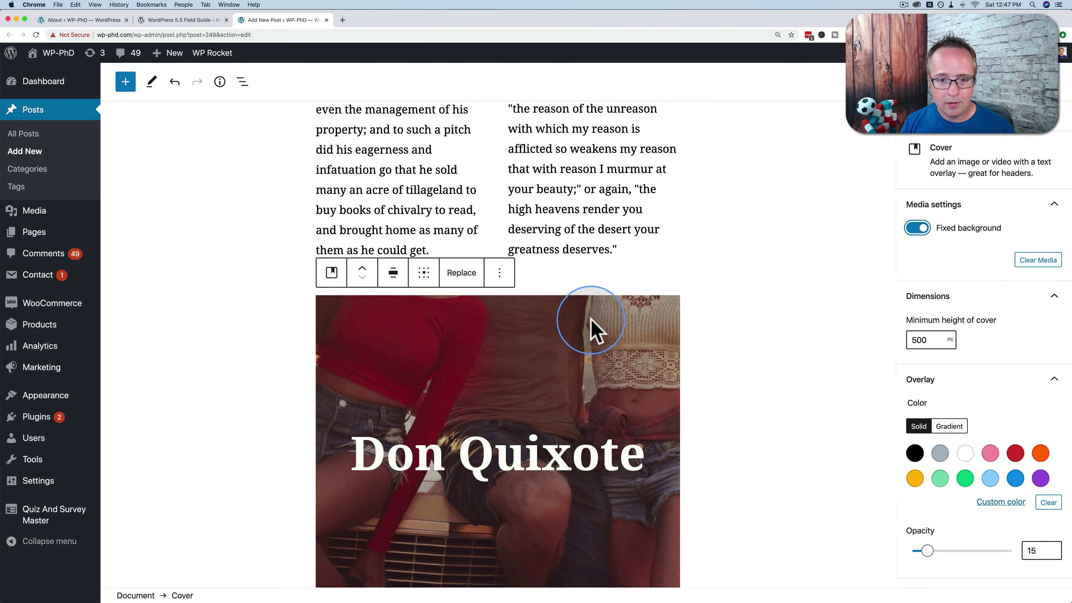
scroll(591, 321, "down", 3)
scroll(590, 327, "down", 2)
scroll(593, 329, "up", 5)
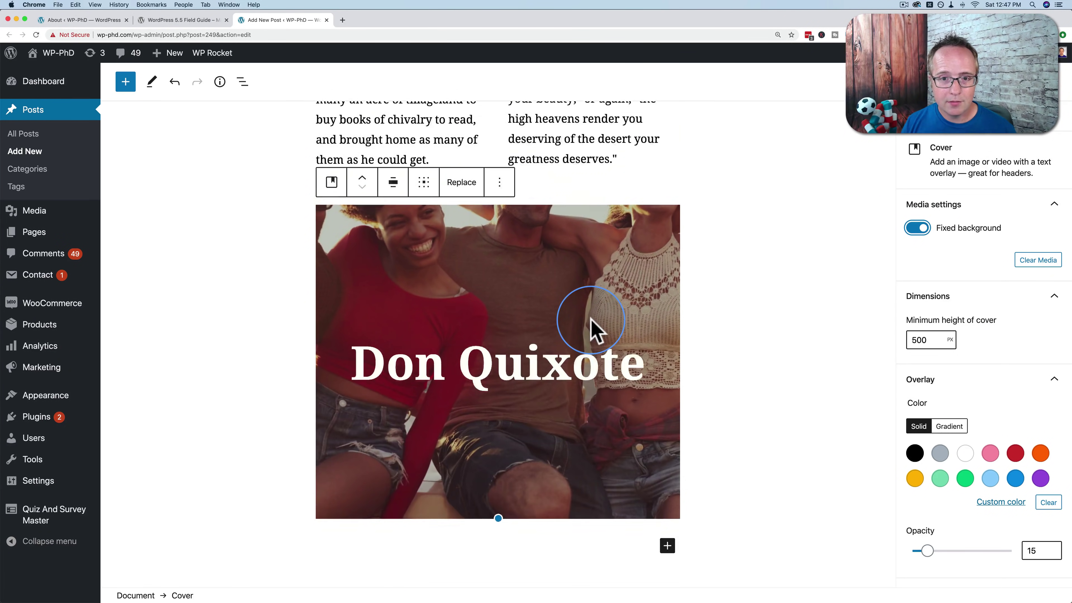
scroll(590, 320, "down", 4)
scroll(591, 321, "up", 6)
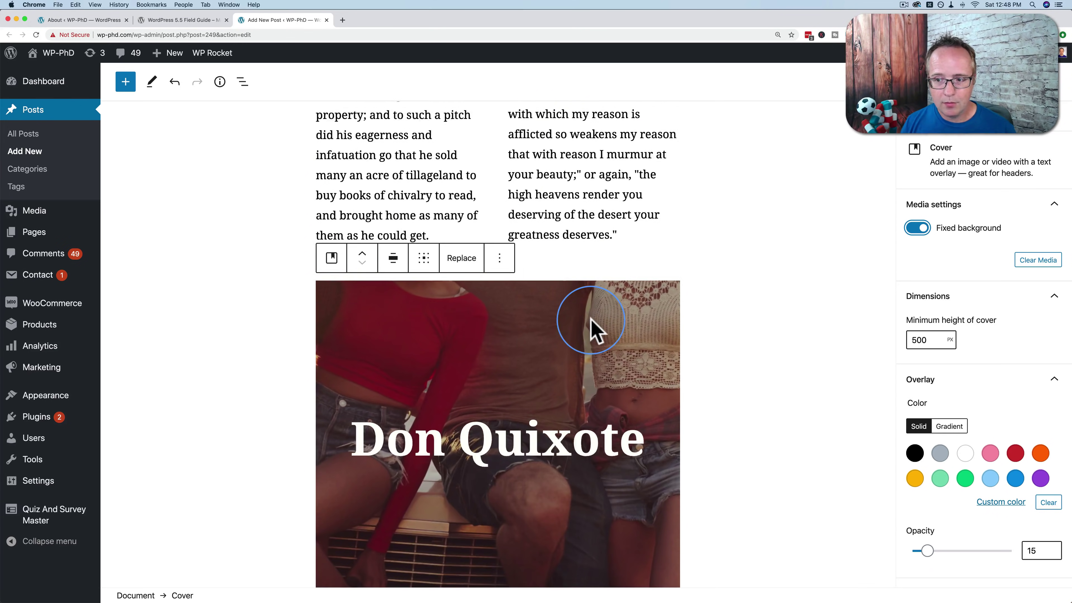
scroll(592, 321, "up", 9)
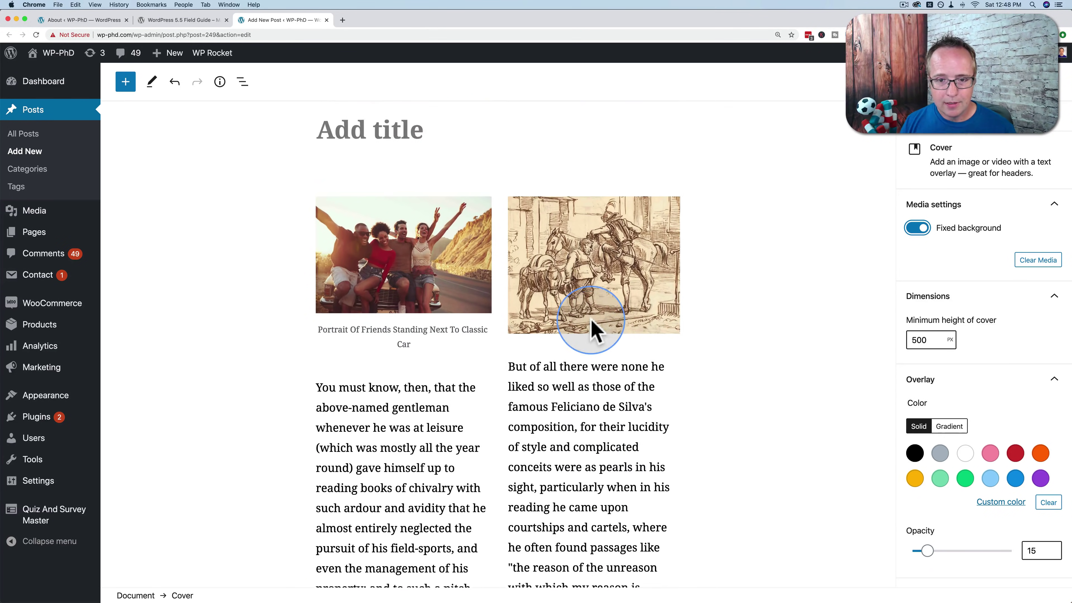
left_click(424, 304)
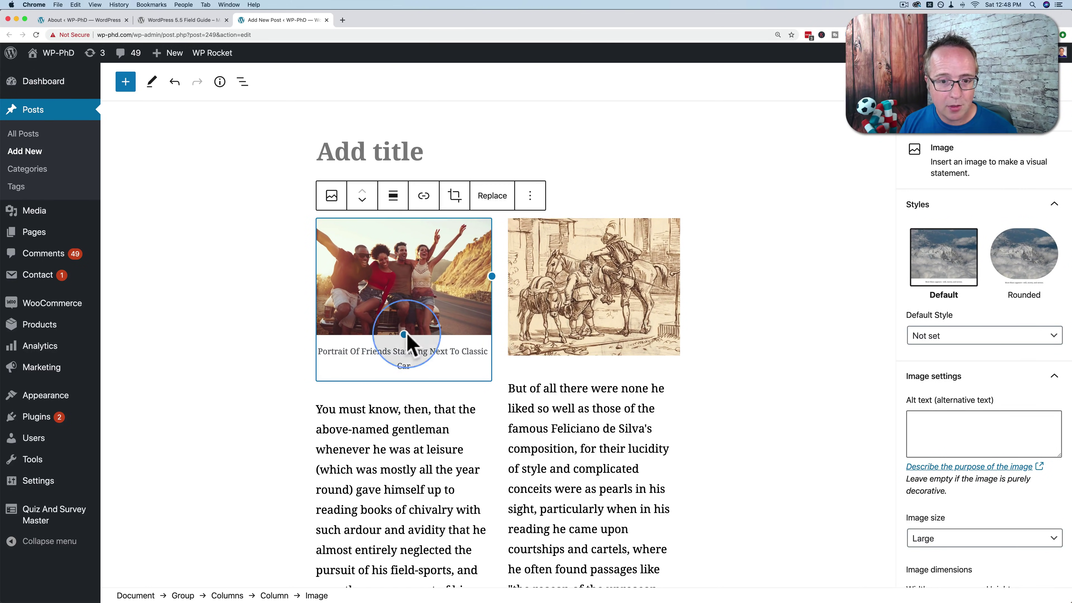
left_click(454, 201)
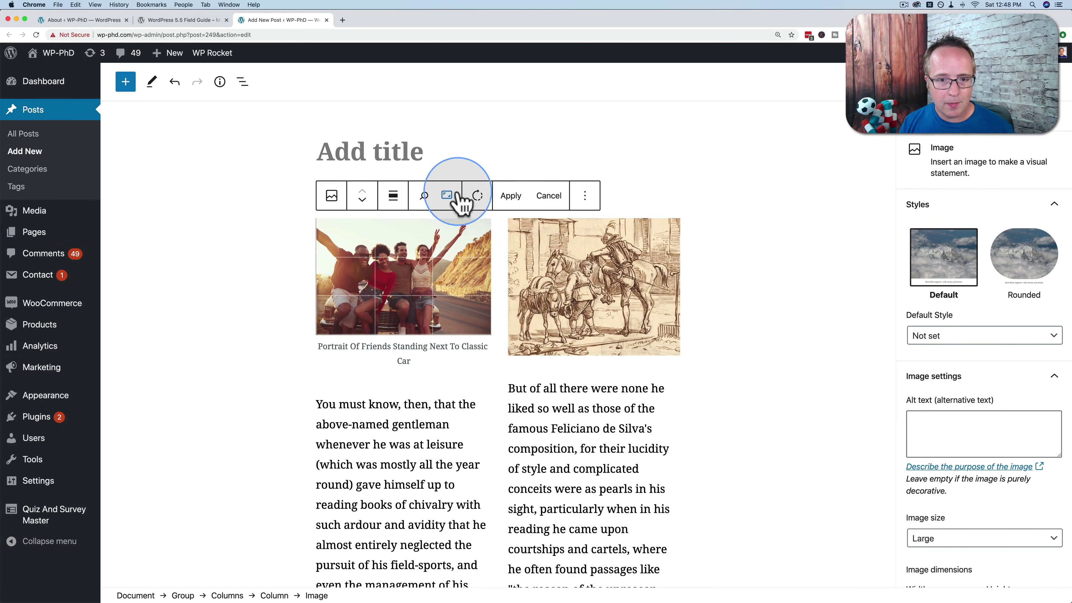
left_click(477, 198)
left_click(477, 199)
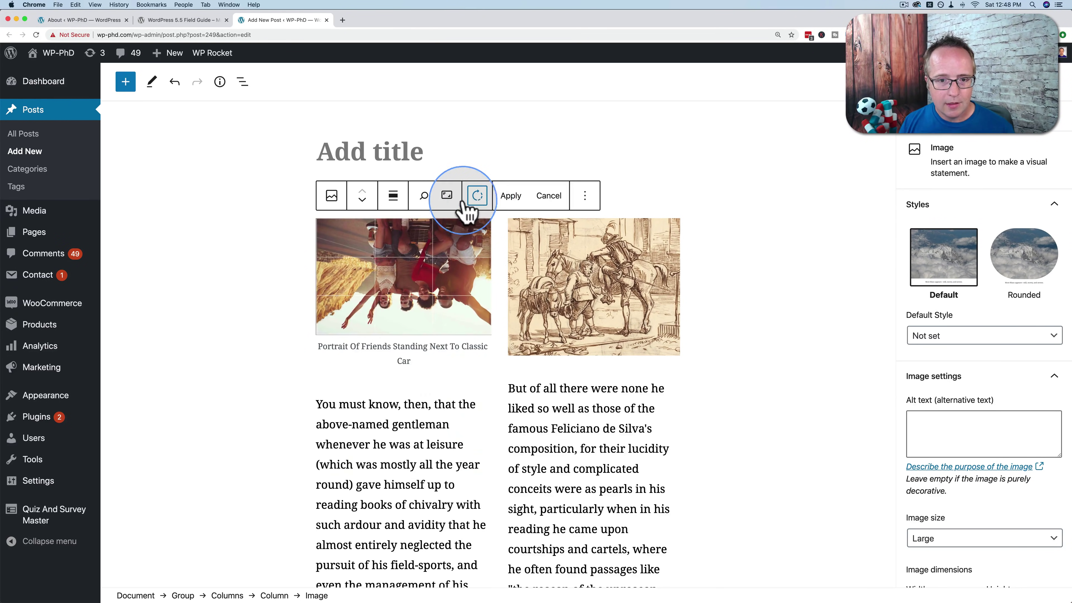
left_click(481, 202)
left_click(478, 202)
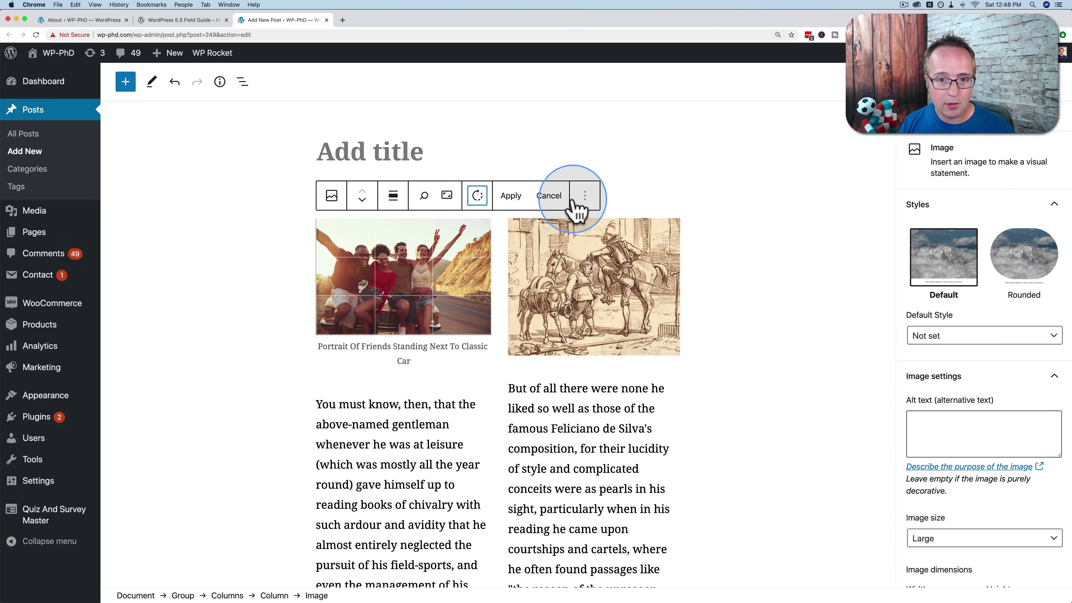
left_click(510, 196)
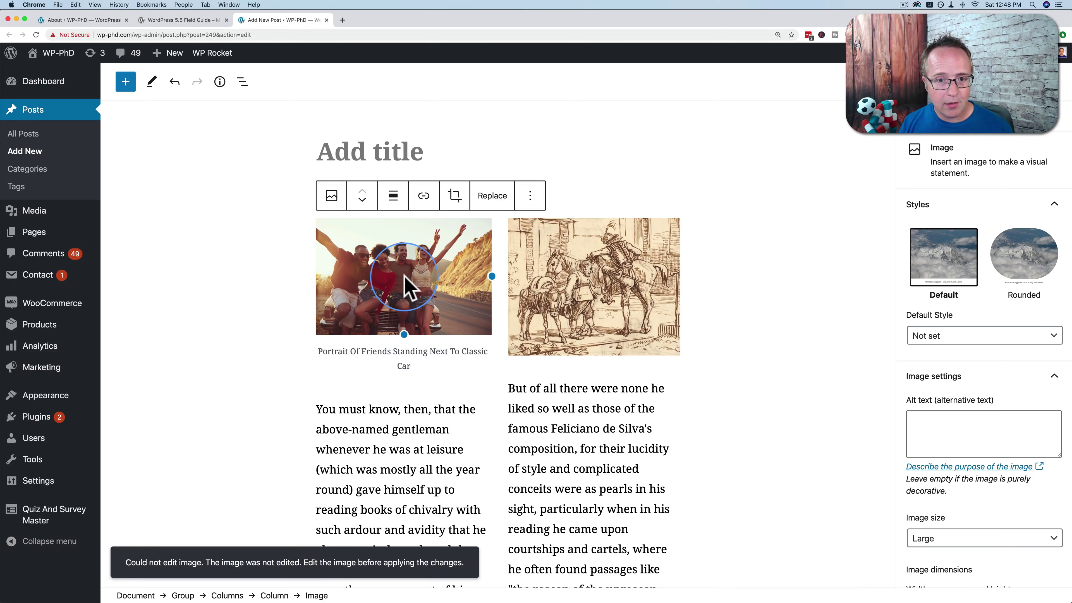
left_click(492, 199)
left_click(528, 249)
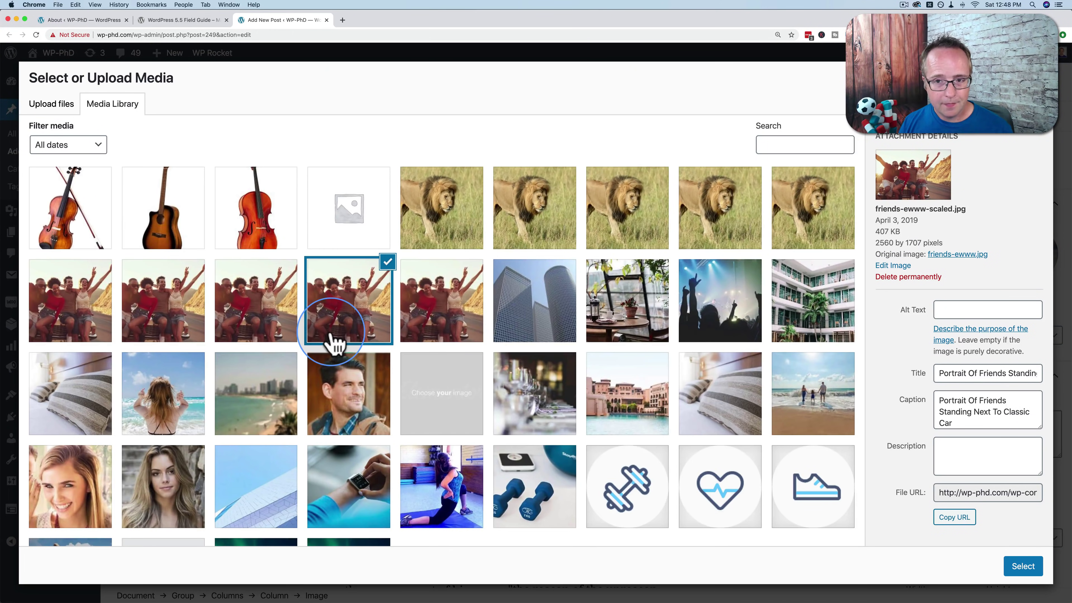
left_click(229, 231)
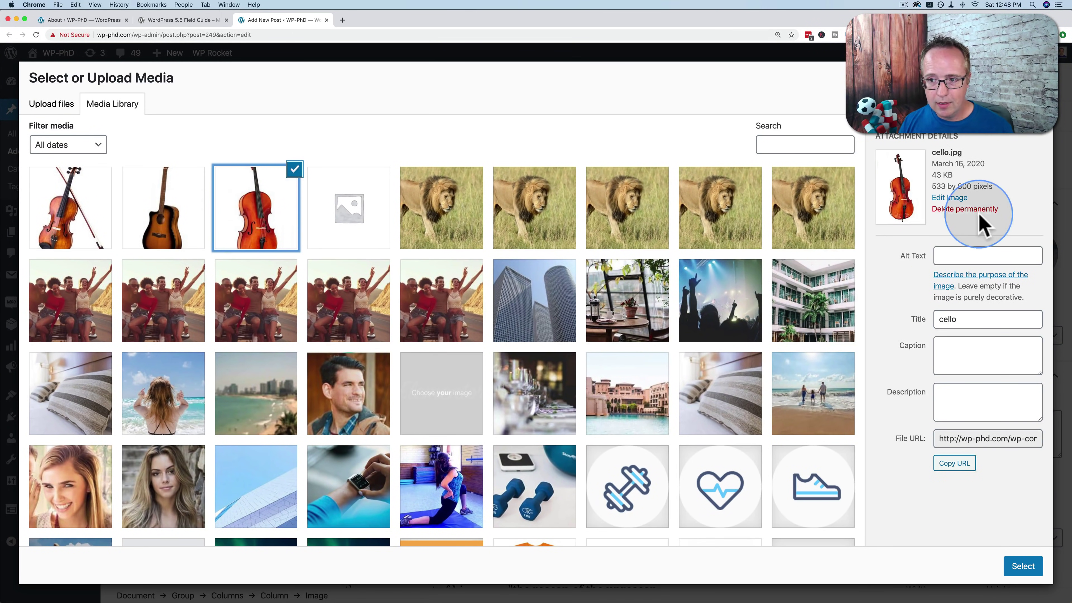
left_click(950, 197)
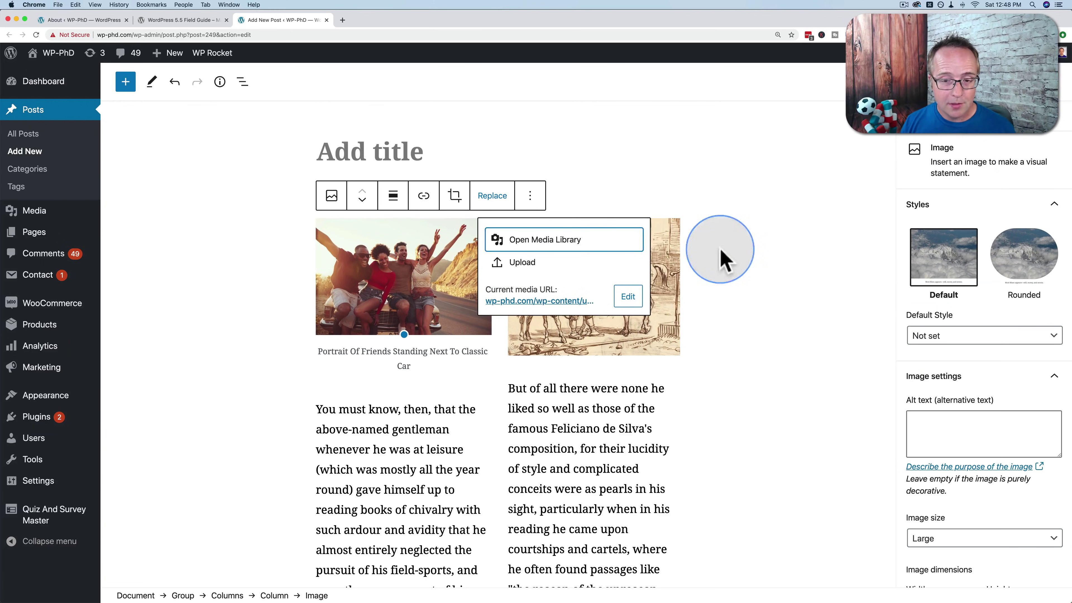
left_click(723, 260)
left_click(405, 276)
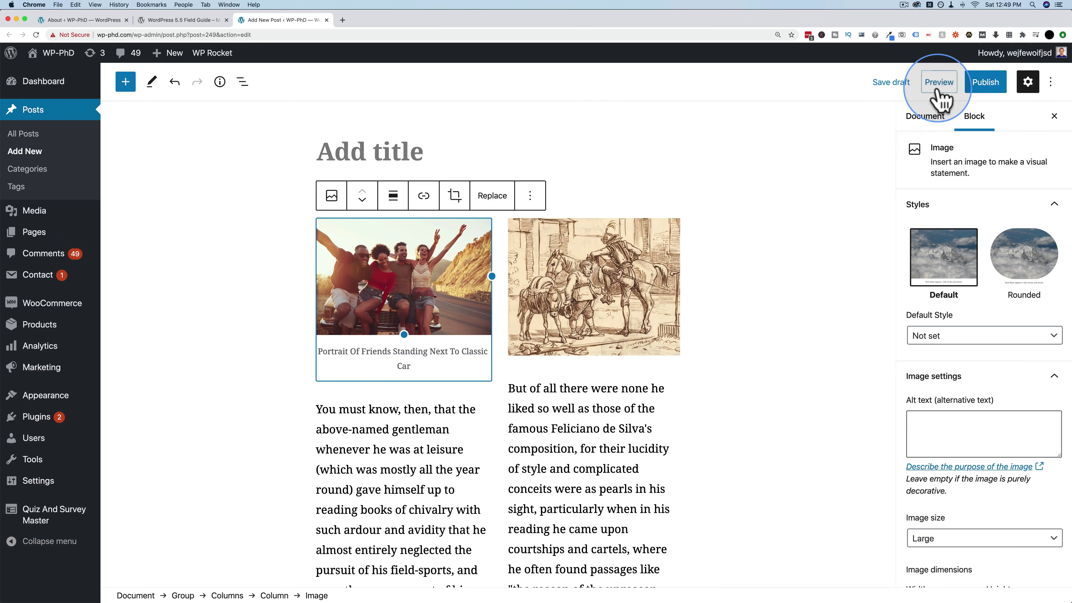
Preview the post at Tablet width, then Mobile, scrolling through the single-column layout
left_click(938, 90)
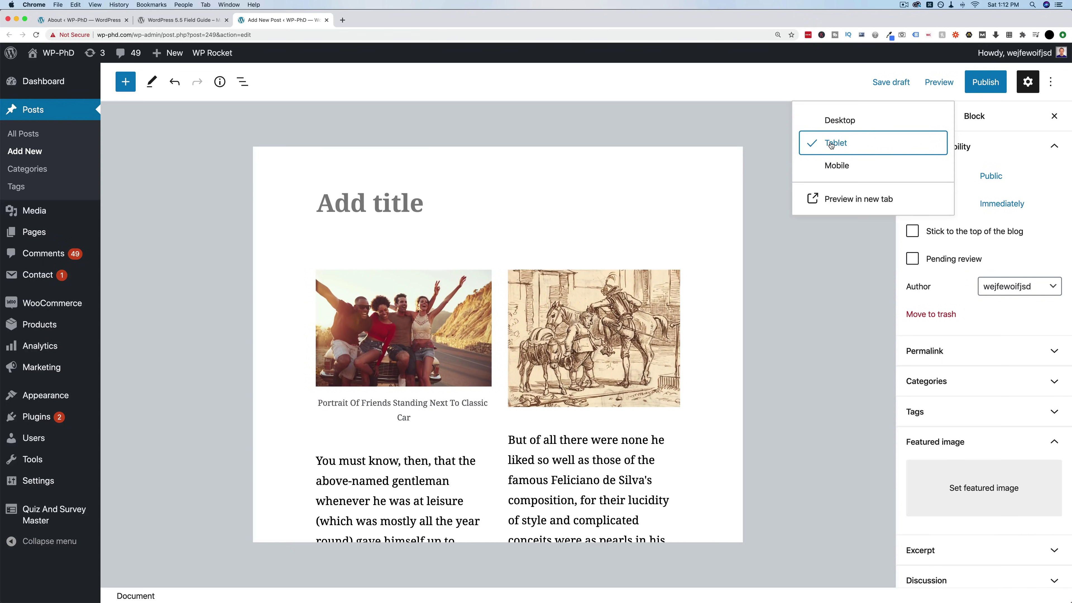
left_click(841, 147)
left_click(846, 173)
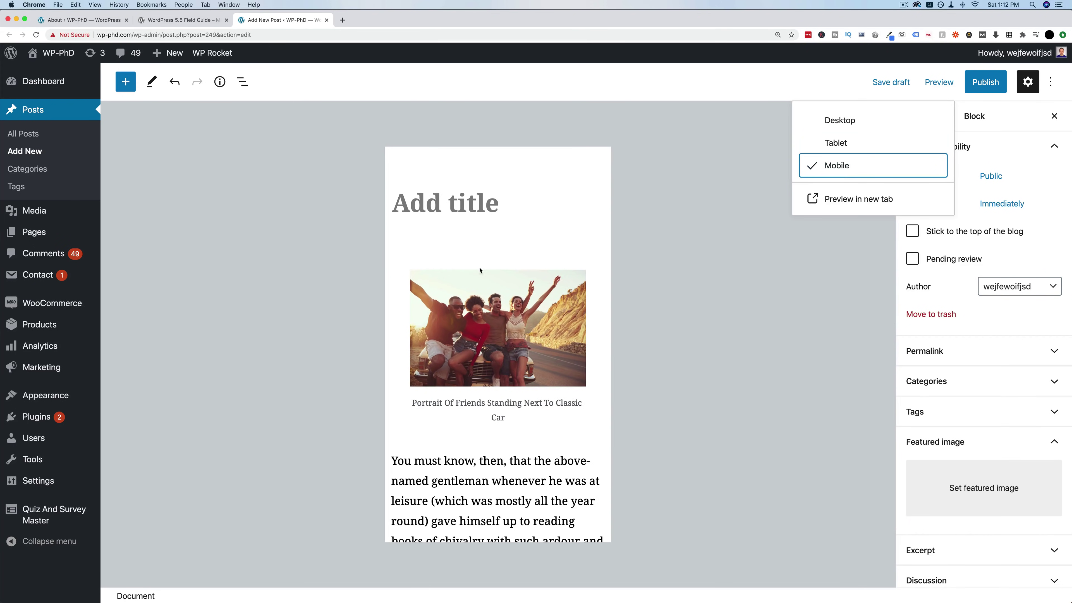
scroll(488, 366, "down", 15)
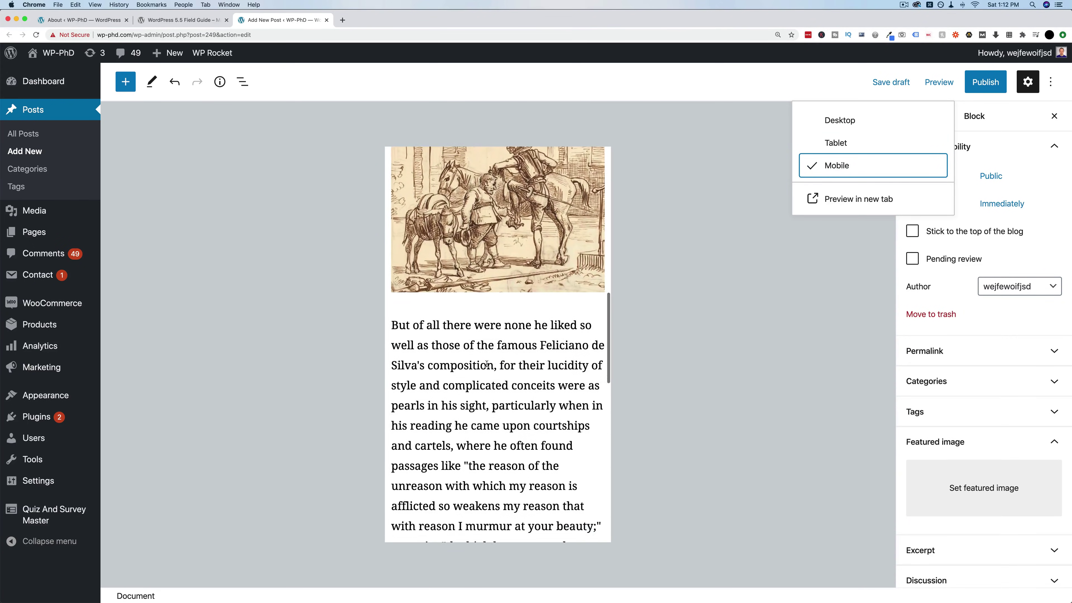
scroll(486, 364, "up", 11)
scroll(487, 364, "up", 3)
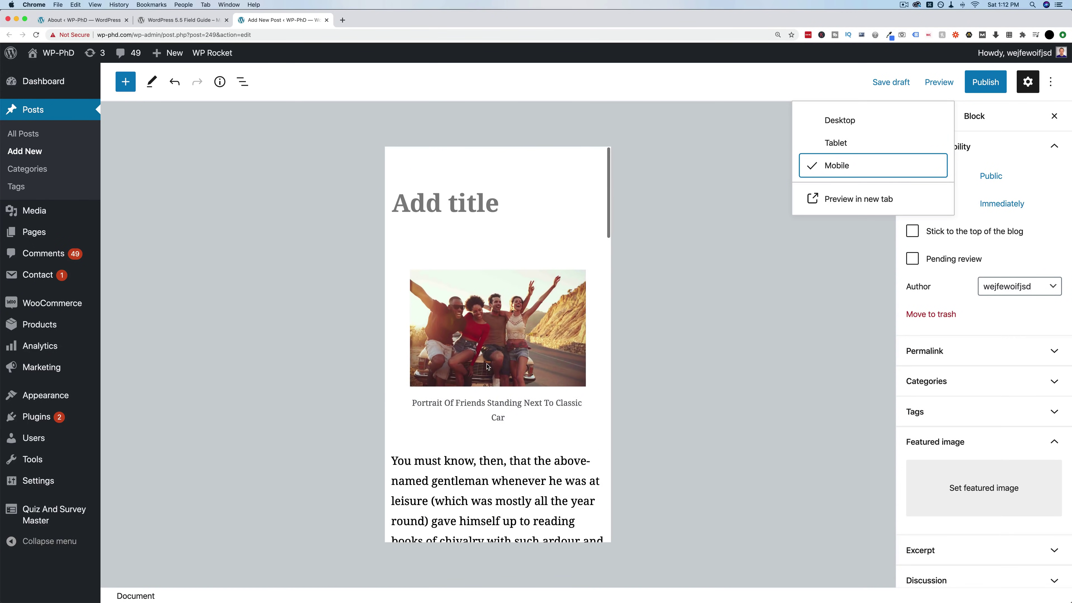
Open the post preview in a new tab, scroll through it, and return to the editor
left_click(863, 204)
scroll(606, 298, "down", 8)
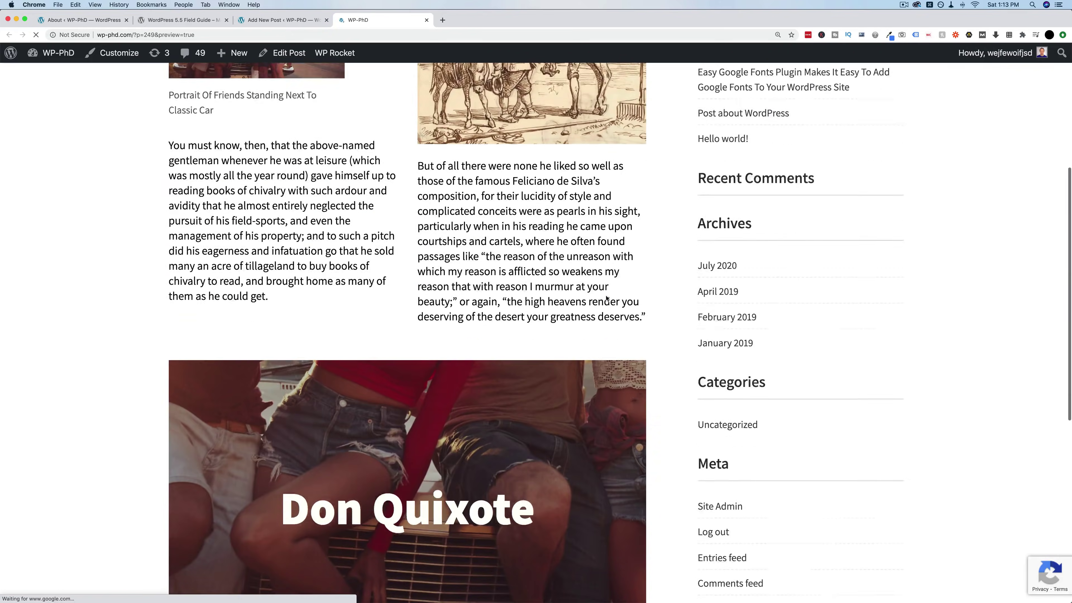
scroll(606, 298, "down", 7)
scroll(606, 298, "up", 15)
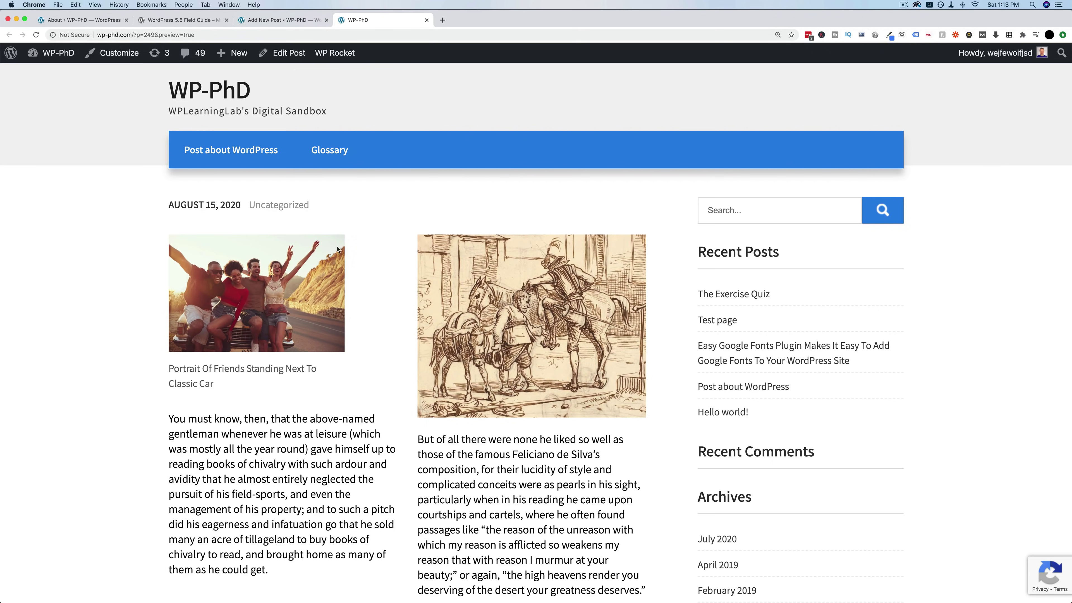
left_click(285, 20)
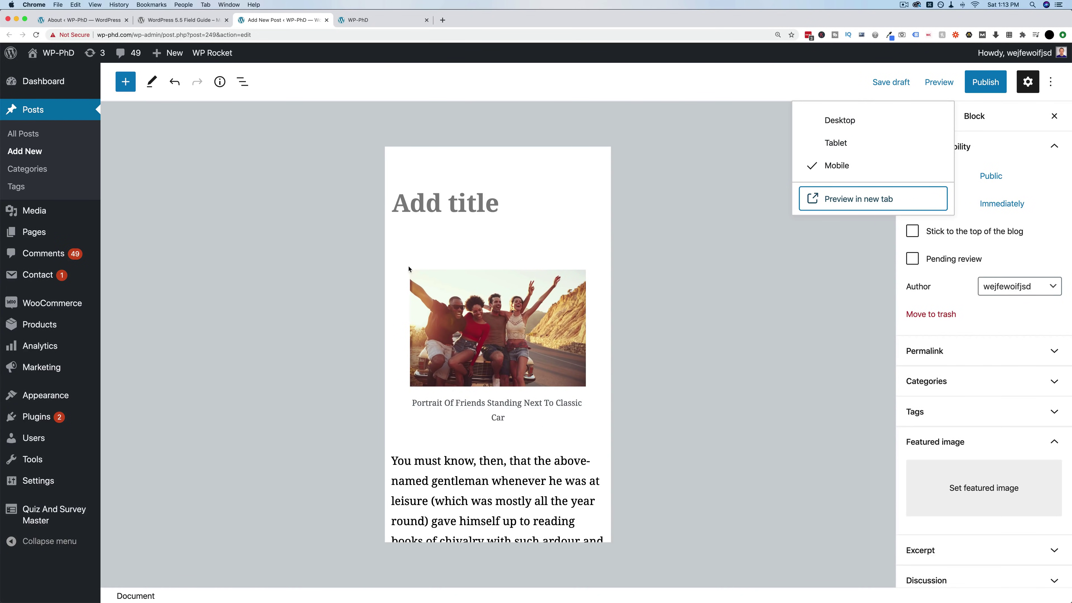
Switch the editor preview back to Desktop and close the Preview menu
left_click(840, 120)
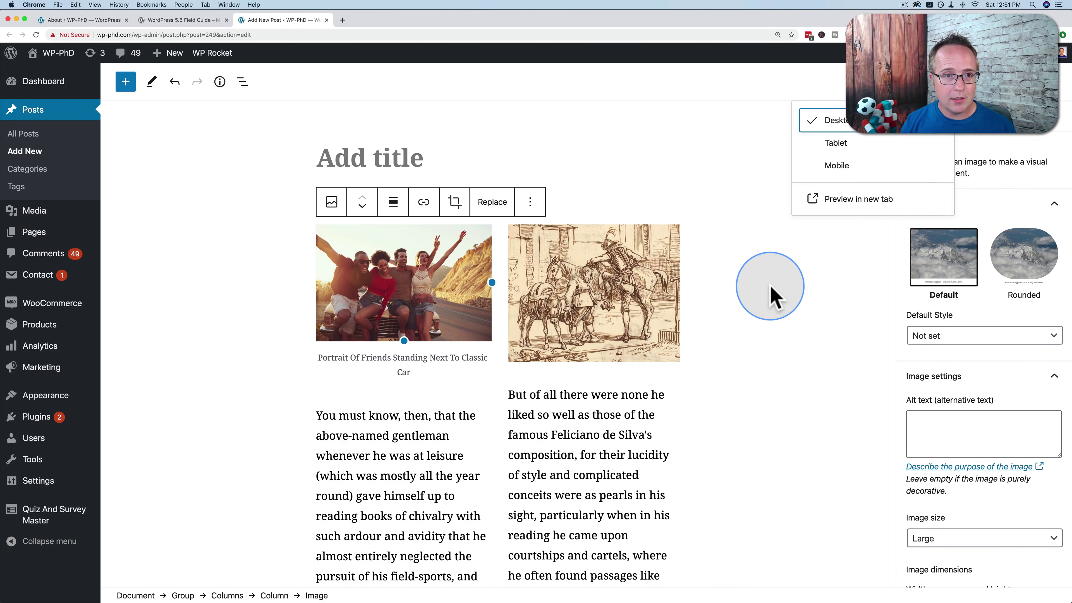
left_click(772, 294)
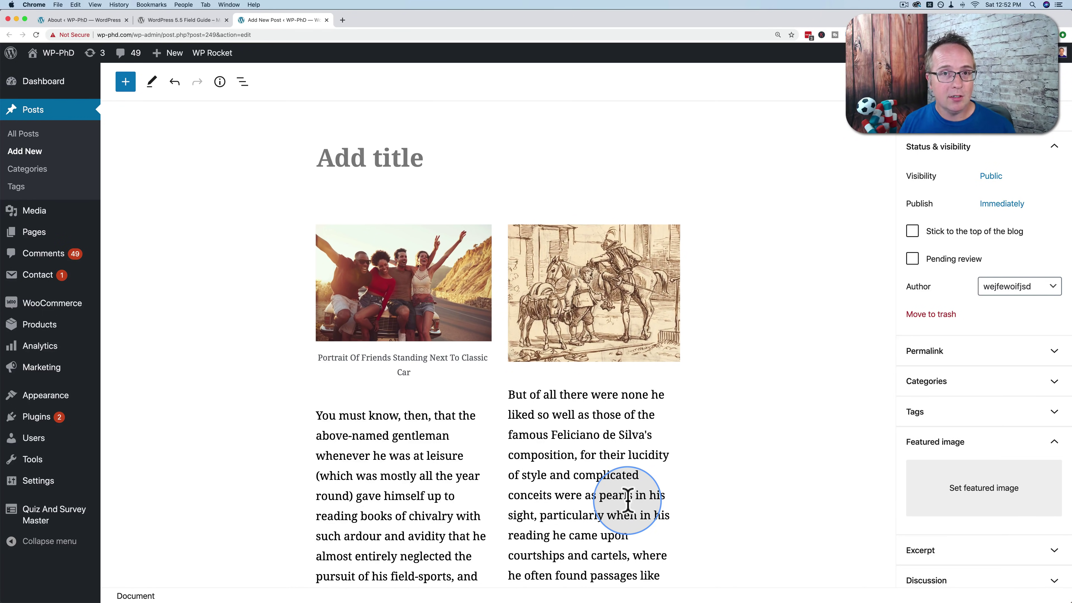
left_click(211, 19)
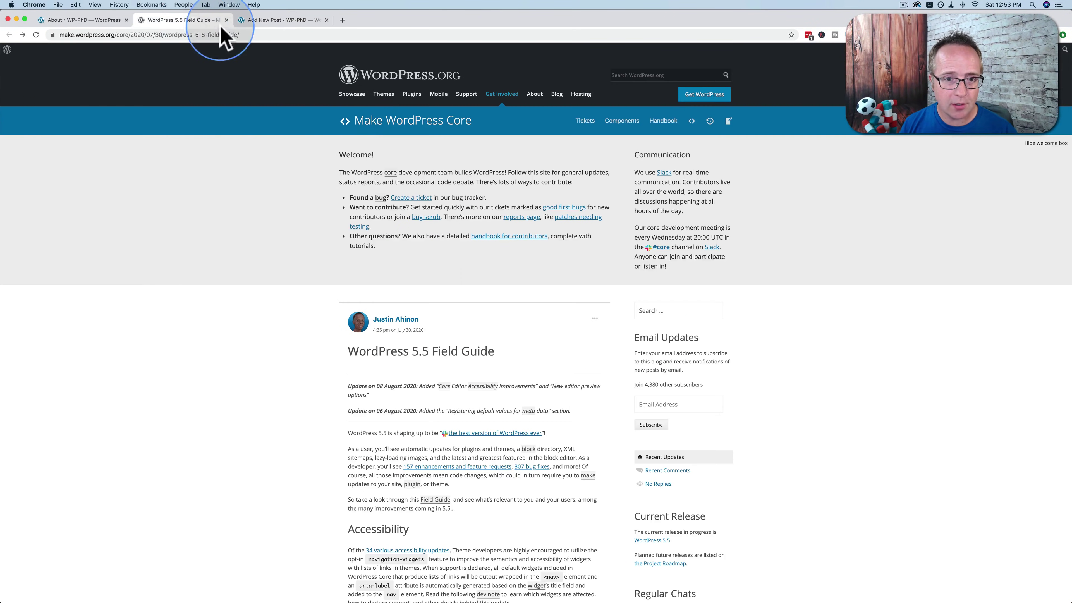
left_click(283, 21)
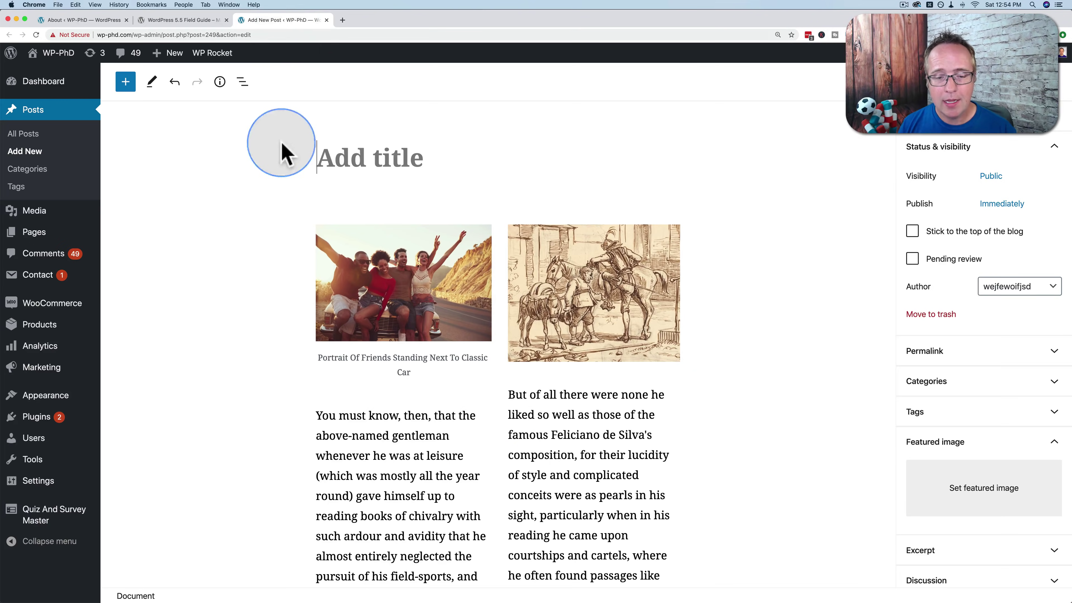